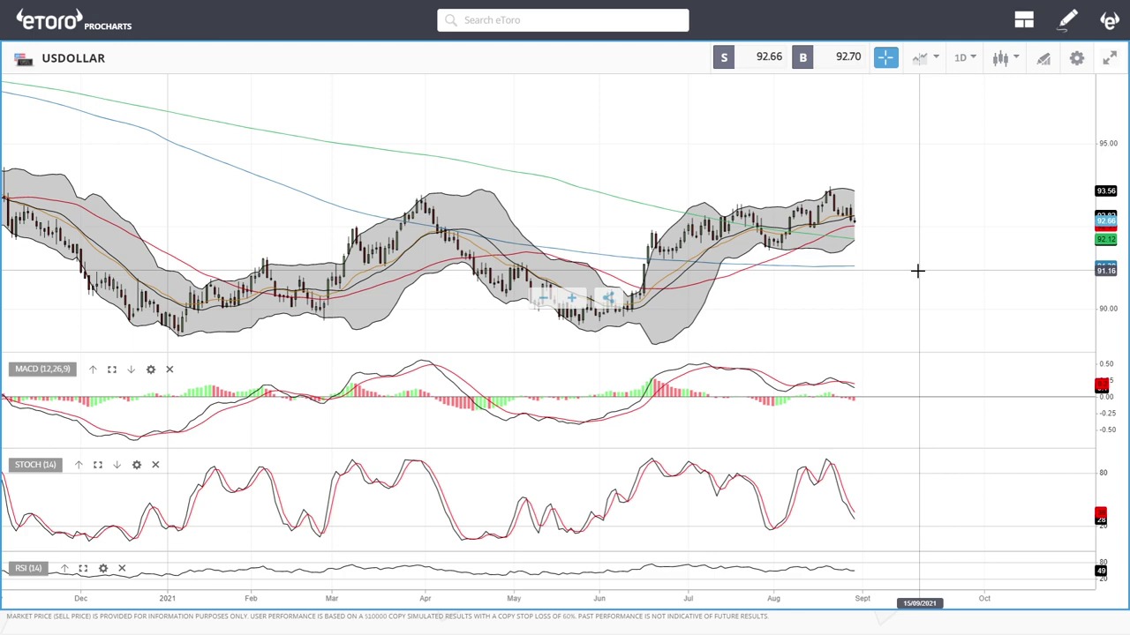
Zoom in on recent USDOLLAR daily candles, then zoom out across several years
scroll(924, 279, up, 3)
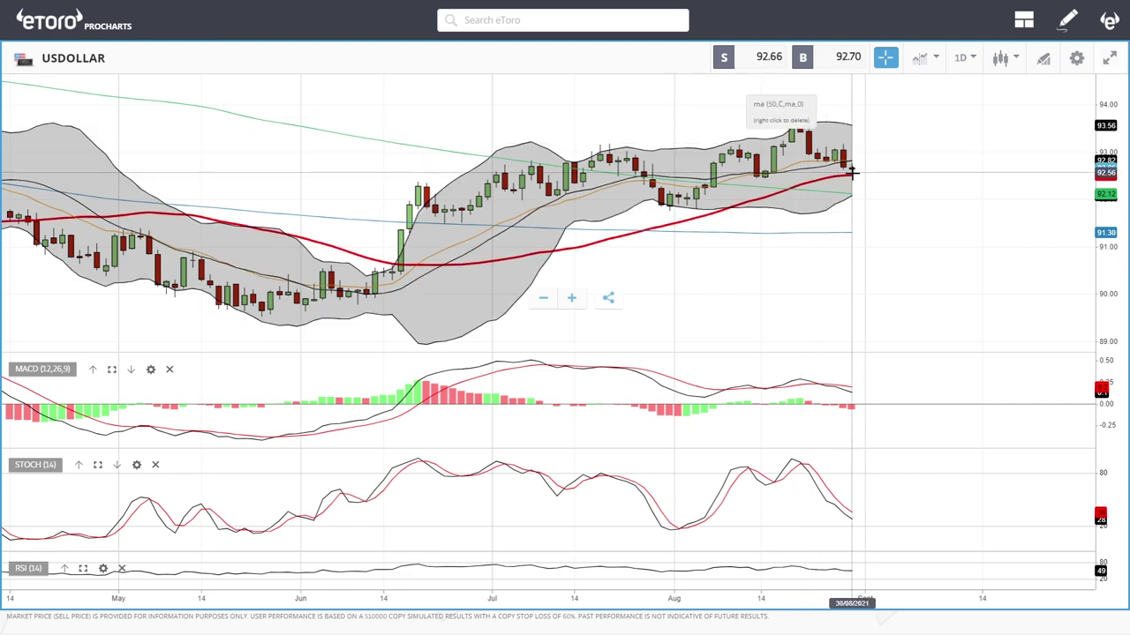
scroll(898, 191, up, 5)
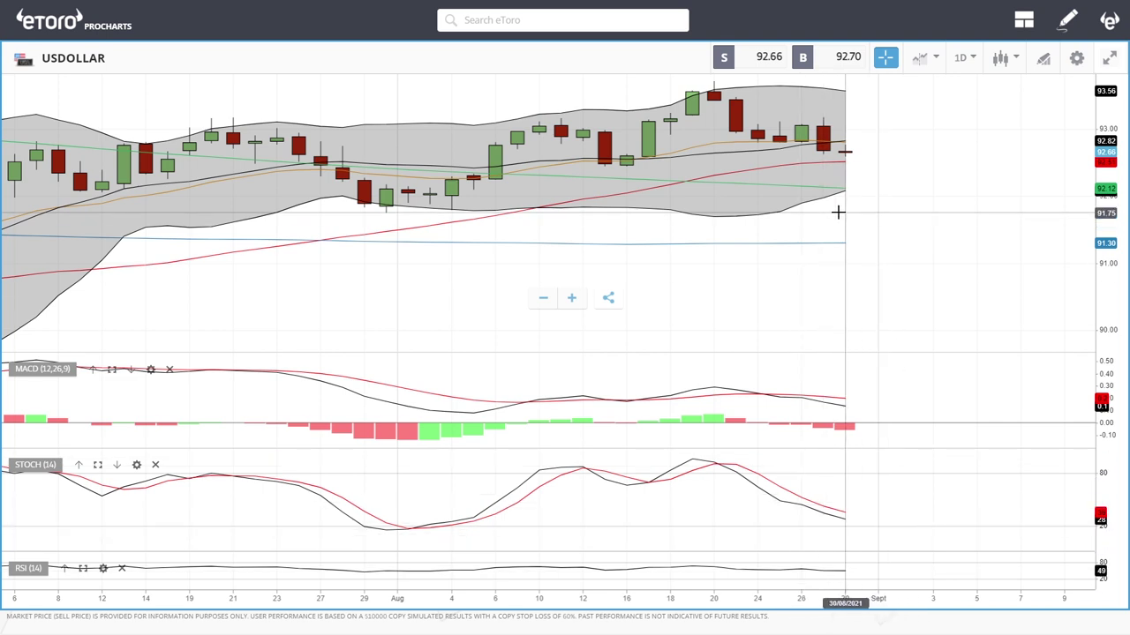
scroll(930, 189, down, 3)
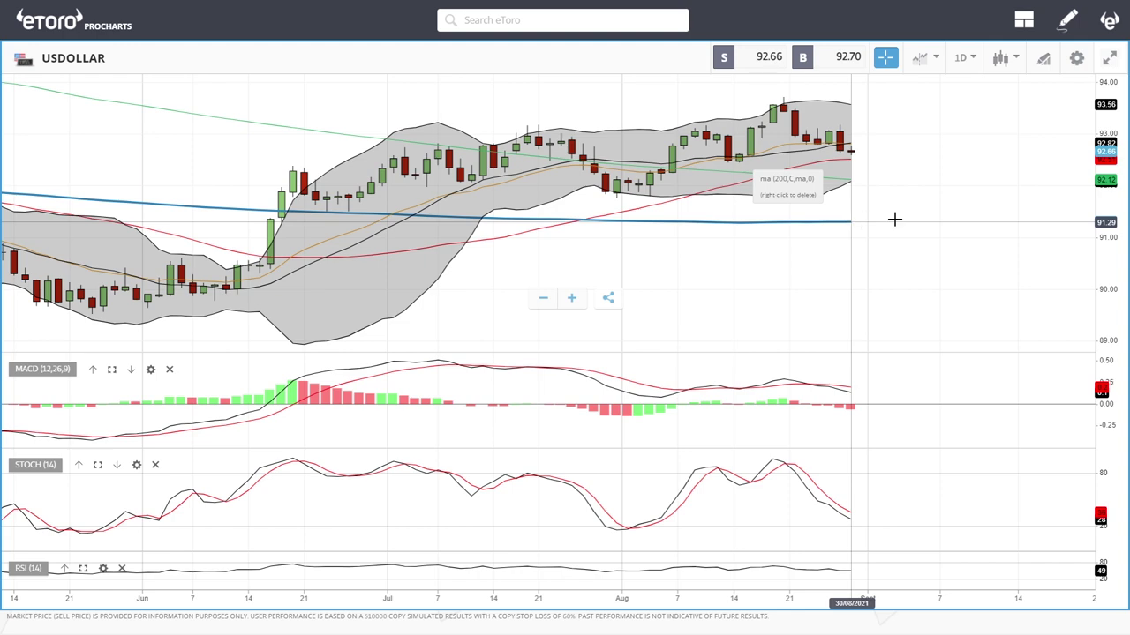
scroll(492, 264, down, 3)
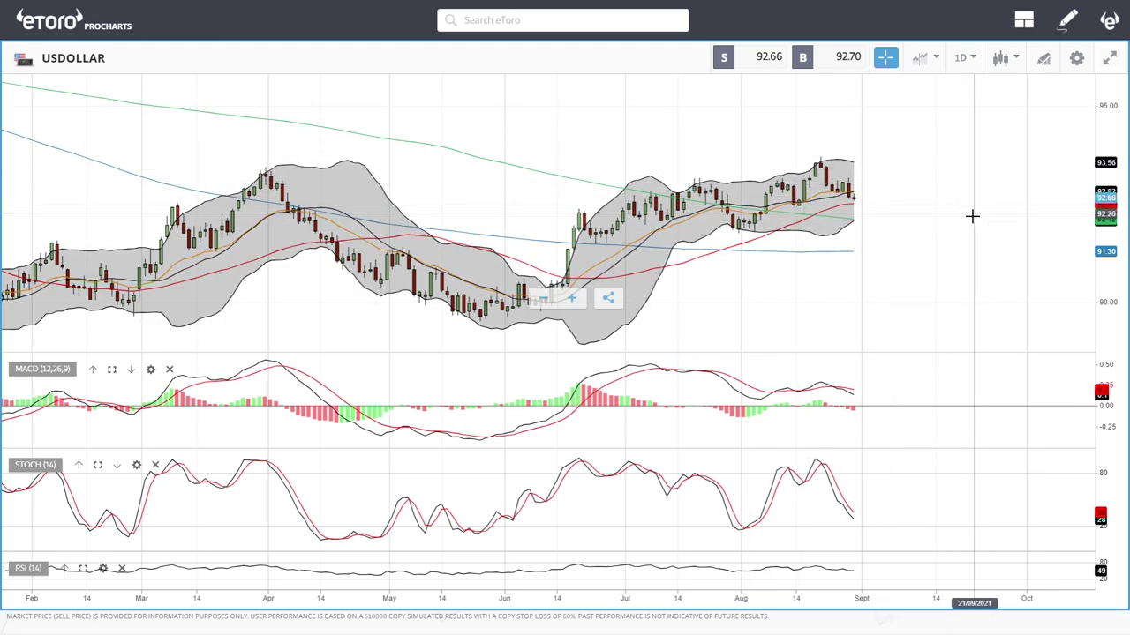
scroll(972, 216, down, 5)
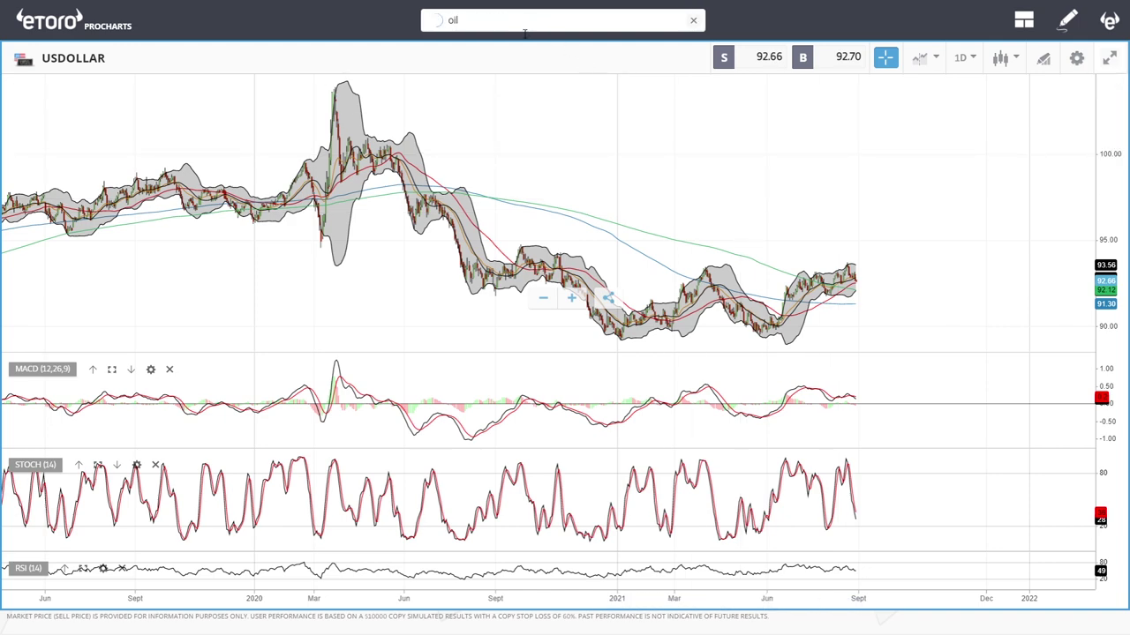
Load the OIL chart from the search results and zoom over its last several months
key(Return)
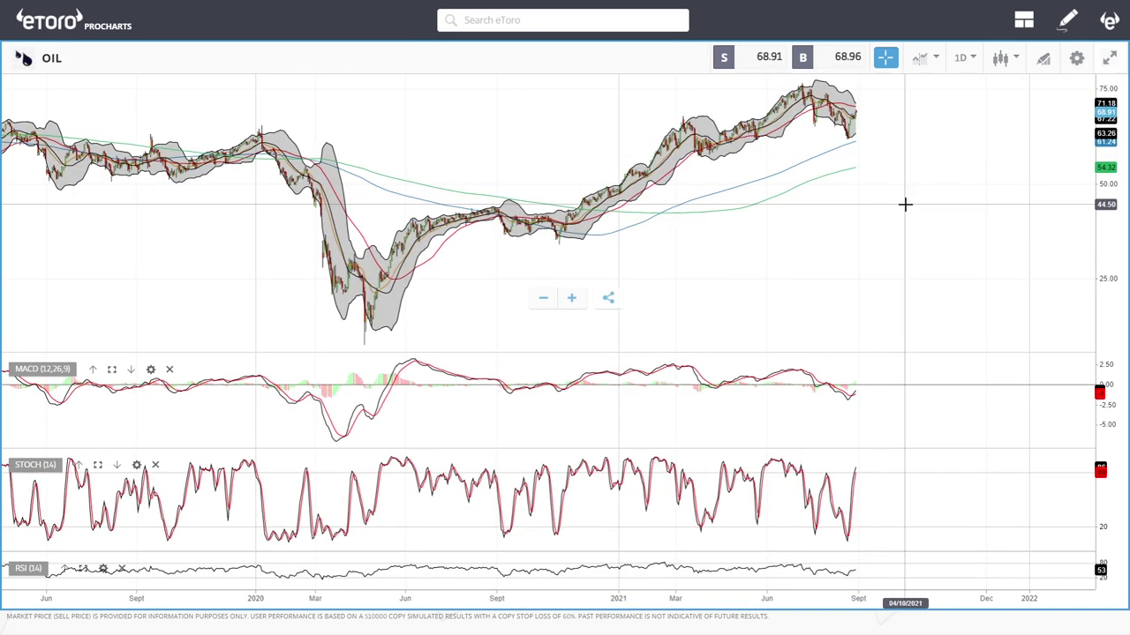
scroll(905, 204, up, 5)
scroll(908, 204, up, 3)
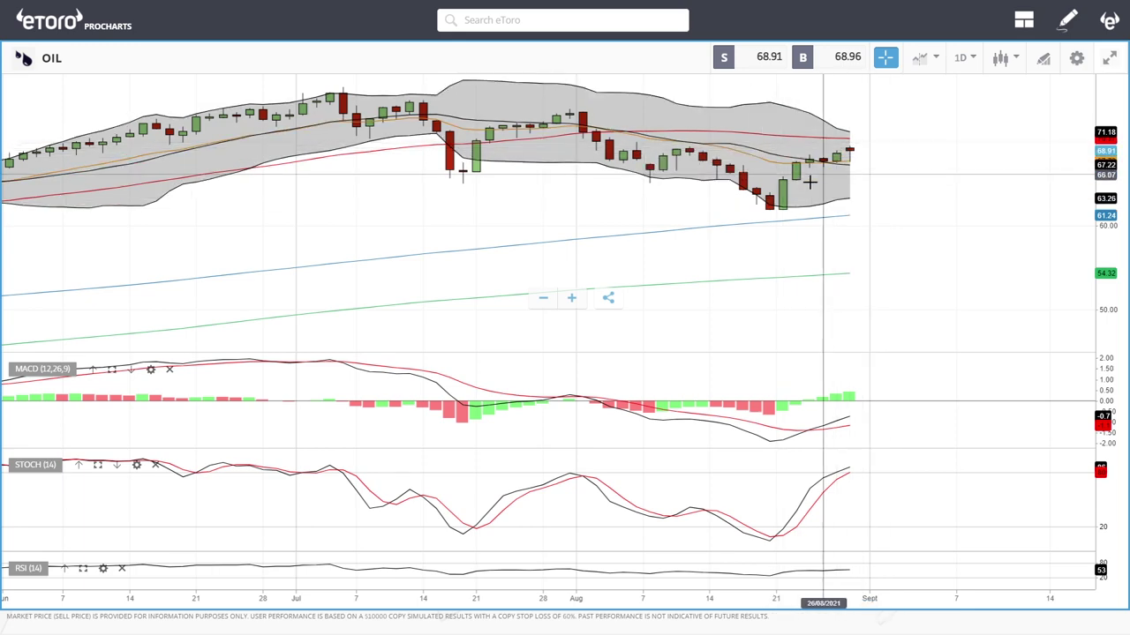
scroll(913, 176, down, 2)
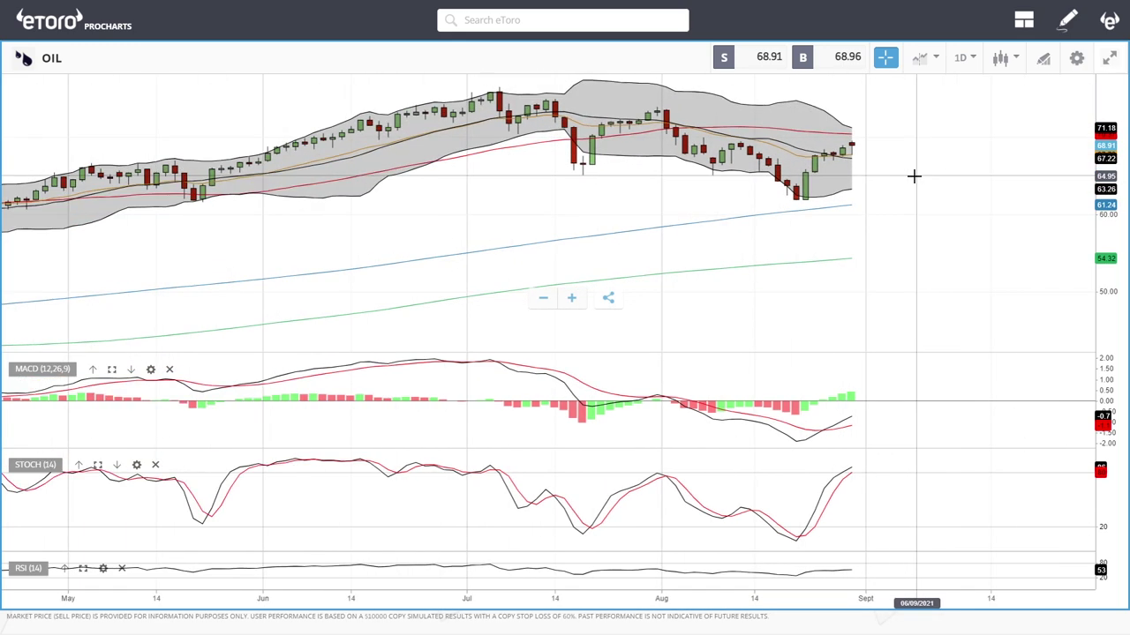
scroll(914, 176, down, 3)
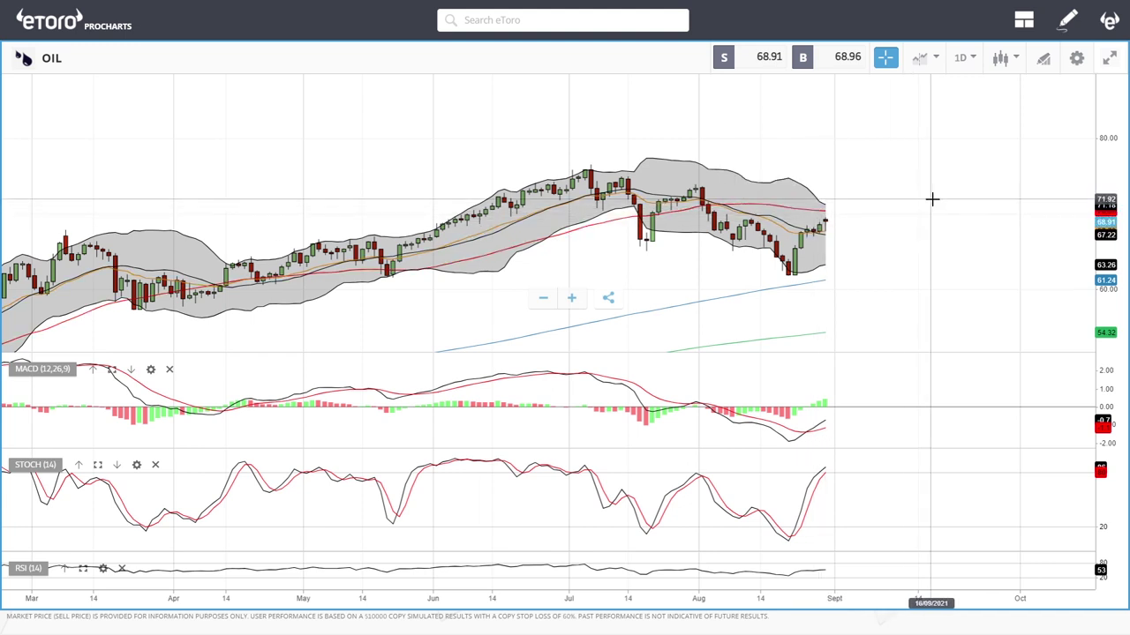
Draw a straight trendline from OIL's July high down past late August, then zoom to review it
click(1041, 60)
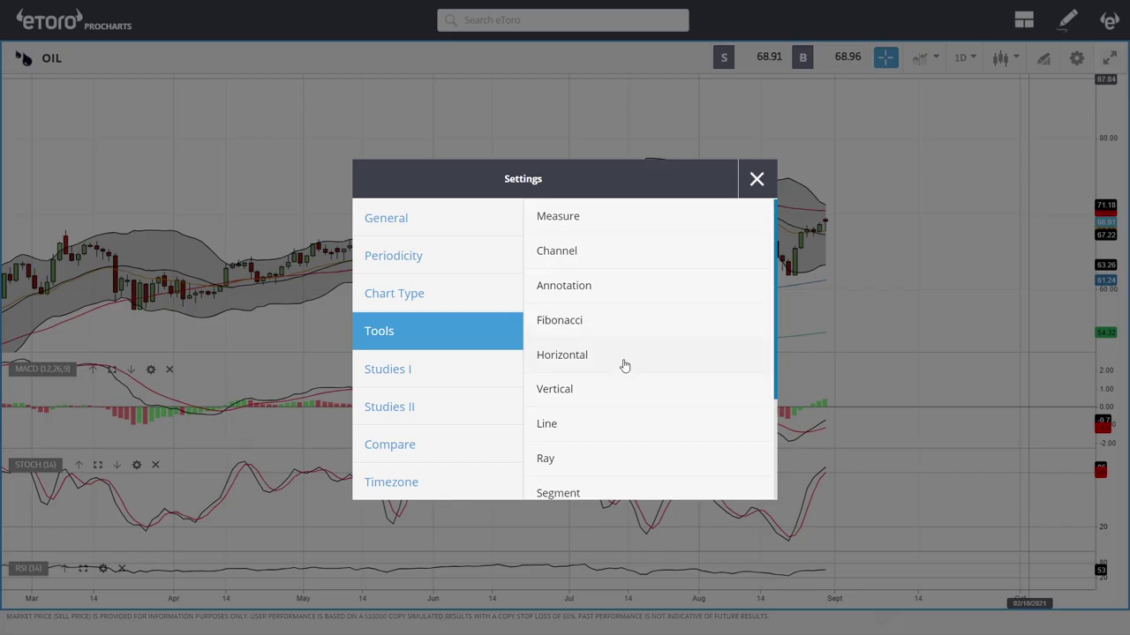
click(582, 424)
click(590, 166)
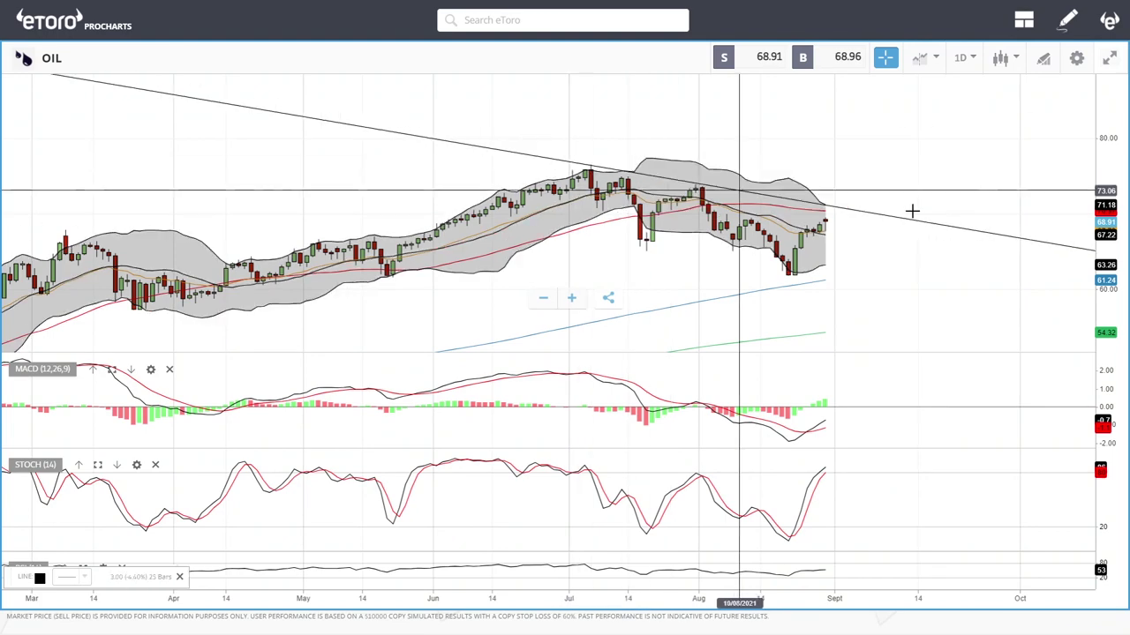
click(923, 224)
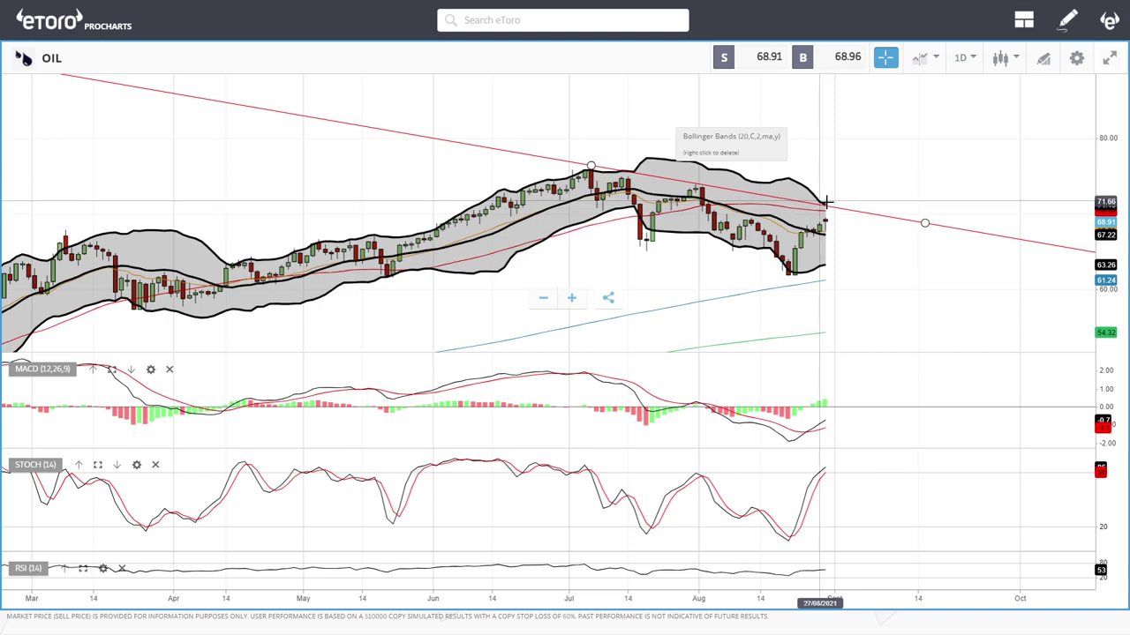
scroll(852, 238, up, 3)
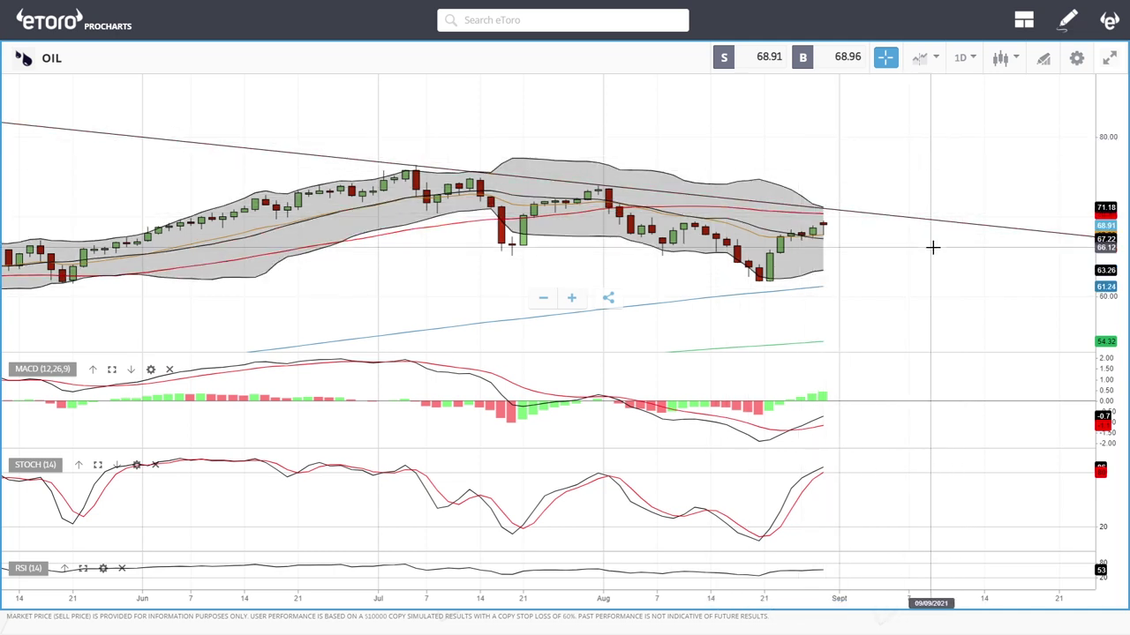
scroll(933, 248, up, 2)
scroll(933, 248, up, 1)
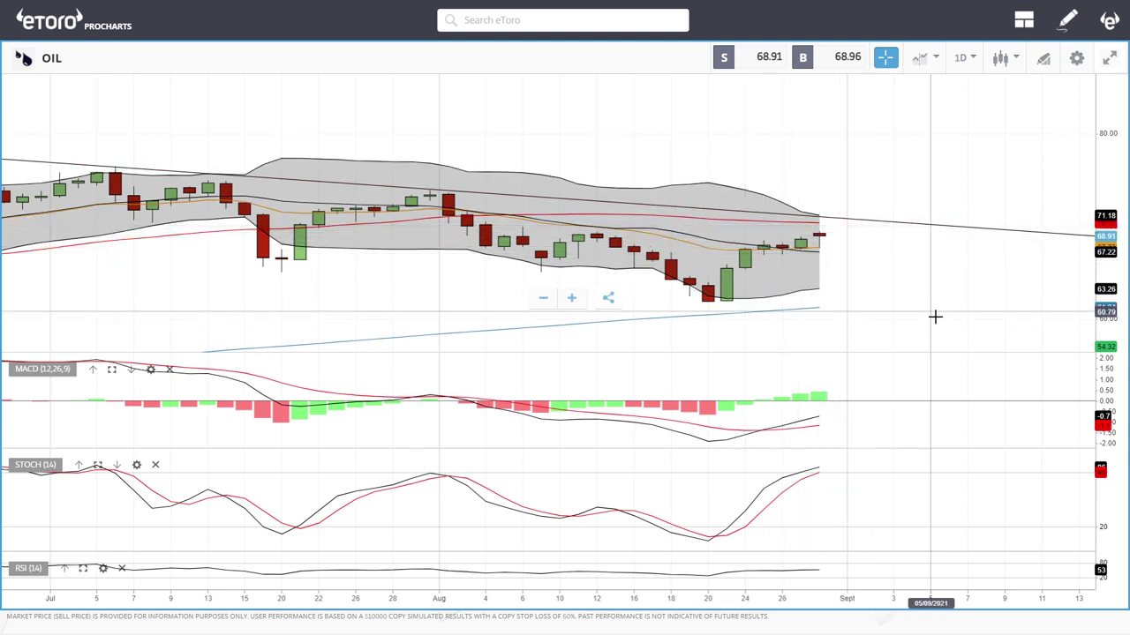
scroll(926, 312, down, 3)
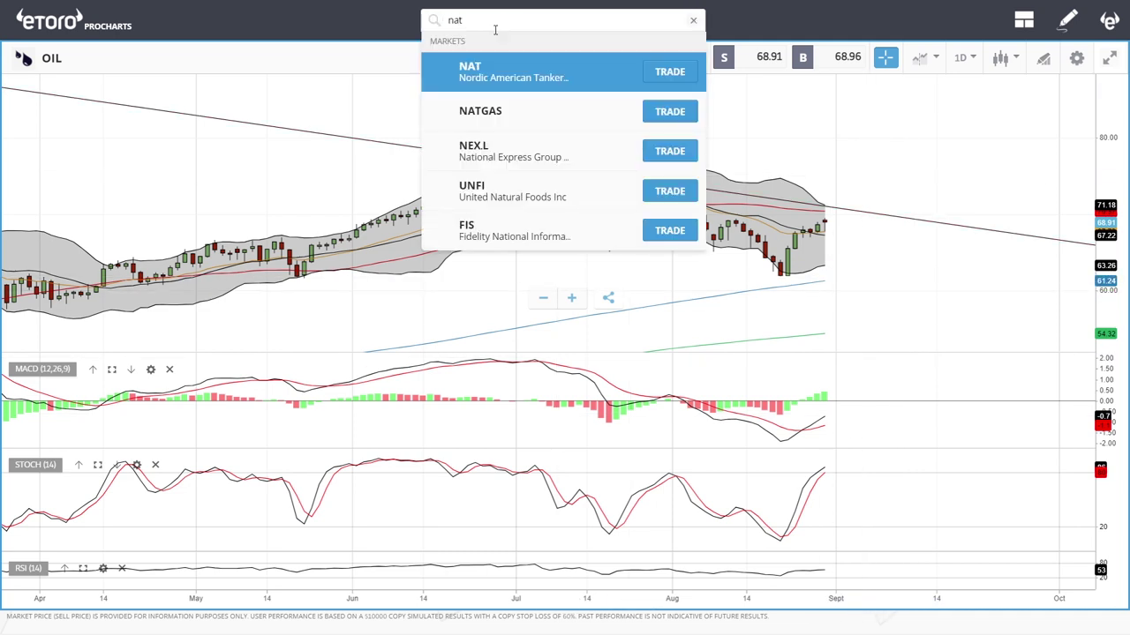
Load NATGAS from the search results and zoom out to about a year of daily candles
click(562, 106)
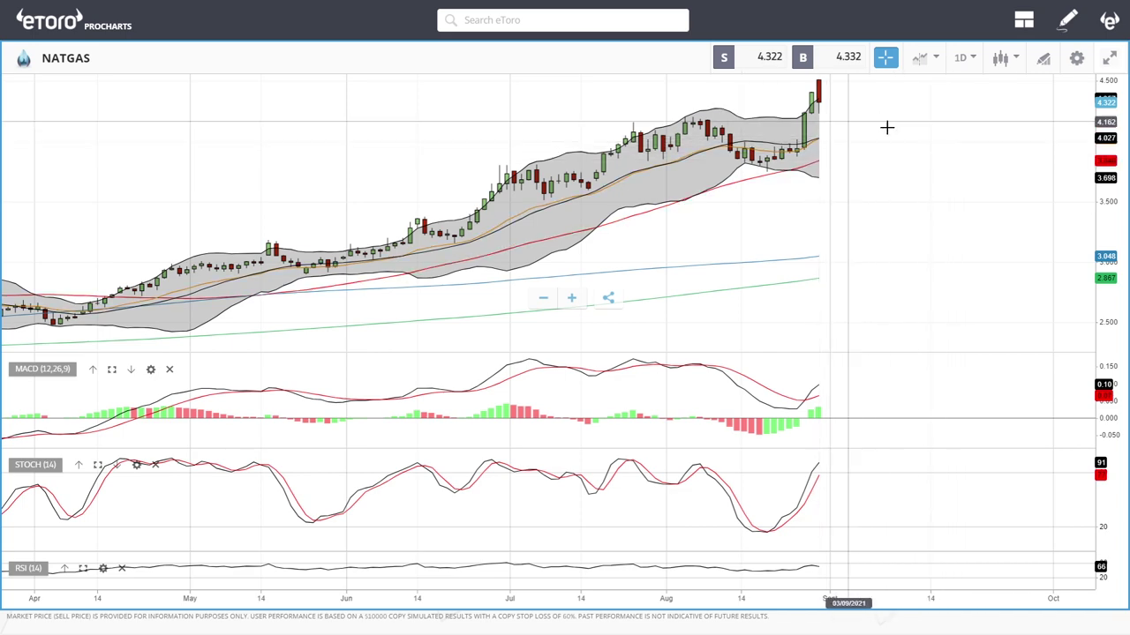
scroll(915, 166, down, 1)
scroll(914, 166, down, 2)
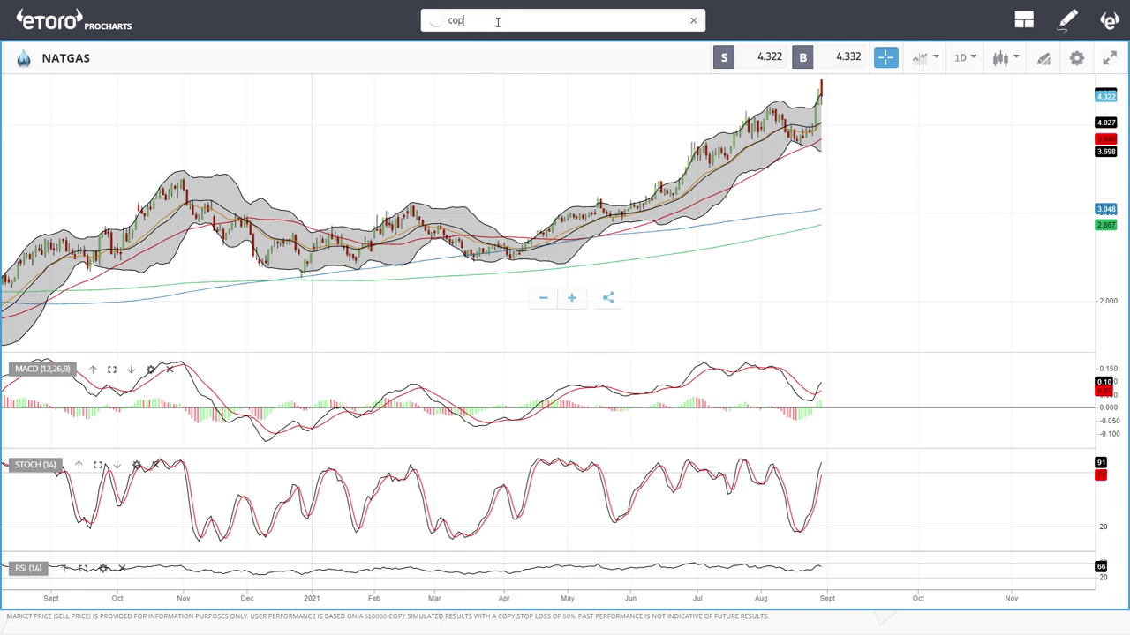
Load COPPER from the search results and zoom in, then back out over recent months
click(494, 108)
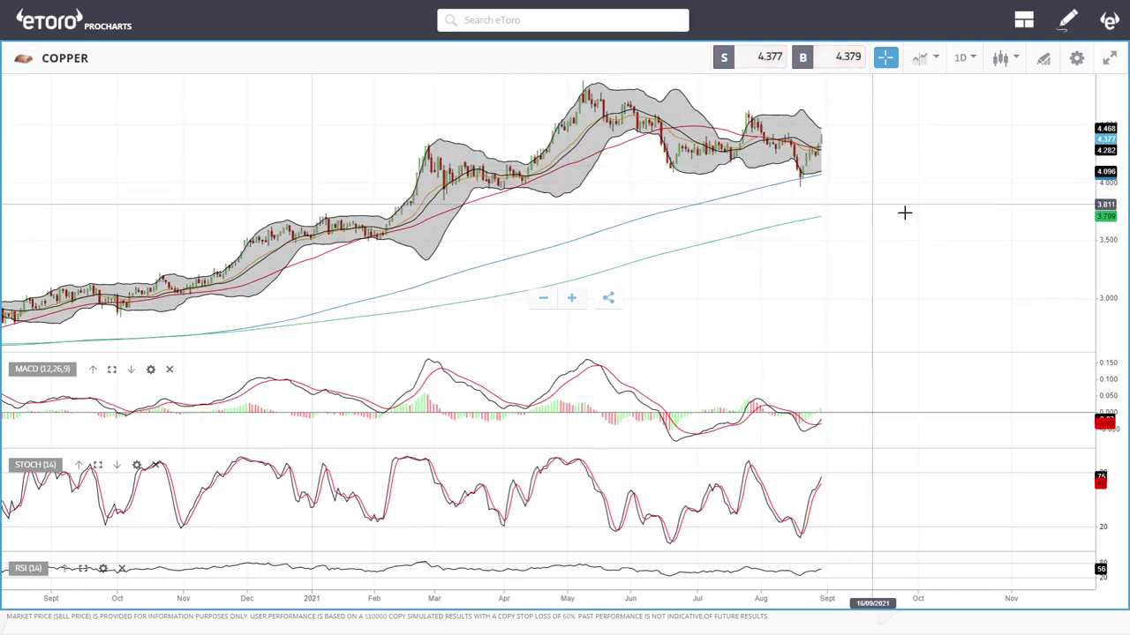
scroll(909, 212, up, 5)
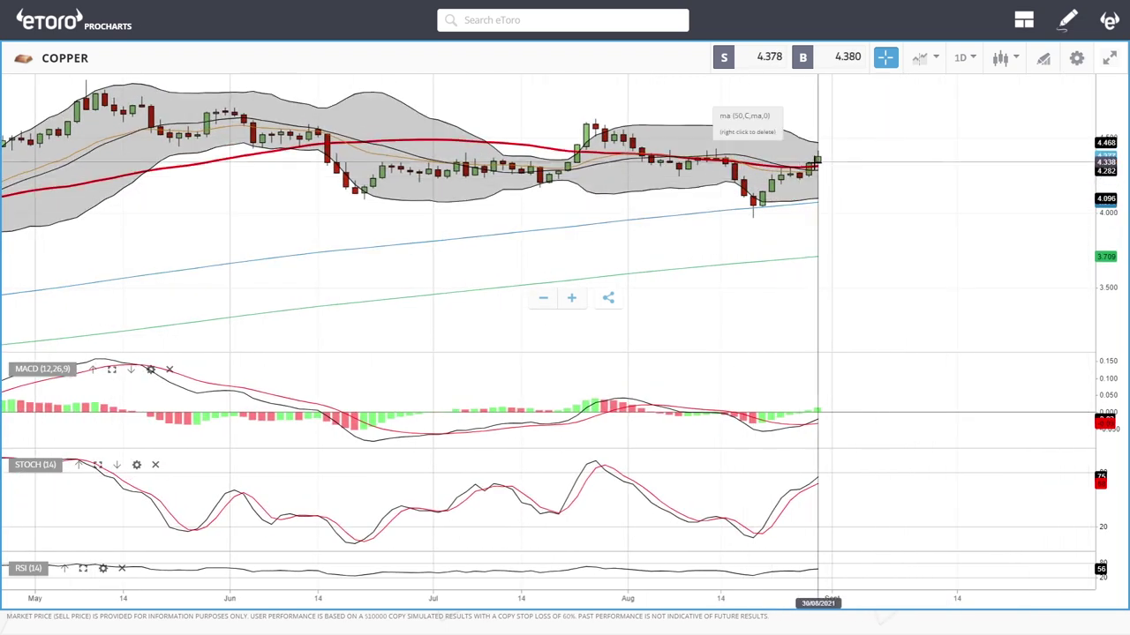
scroll(862, 161, up, 3)
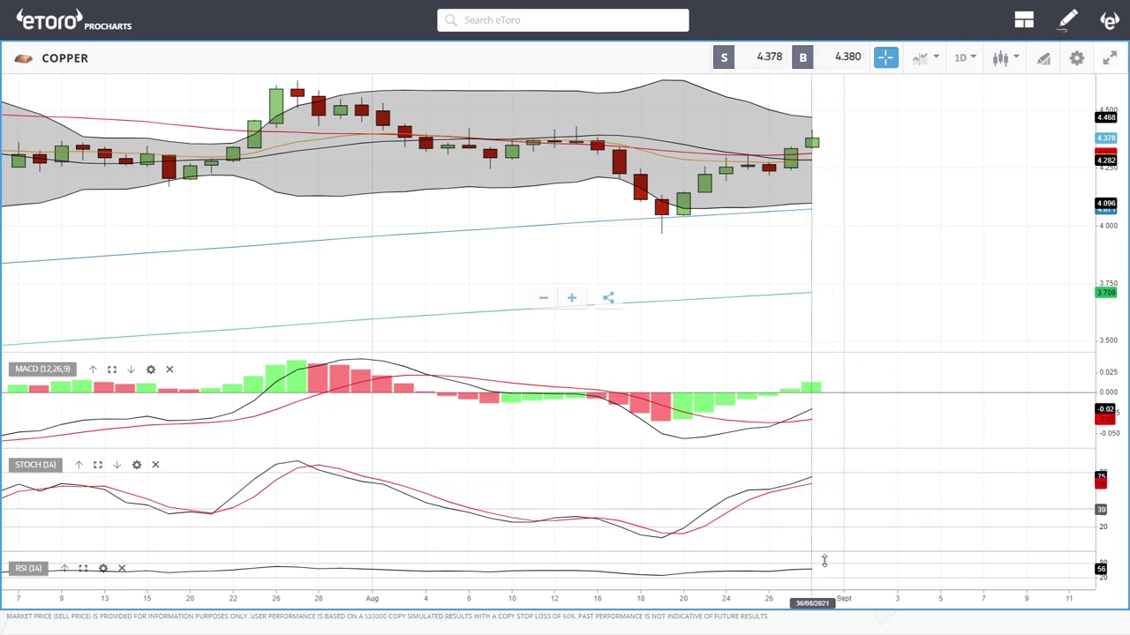
scroll(922, 176, down, 3)
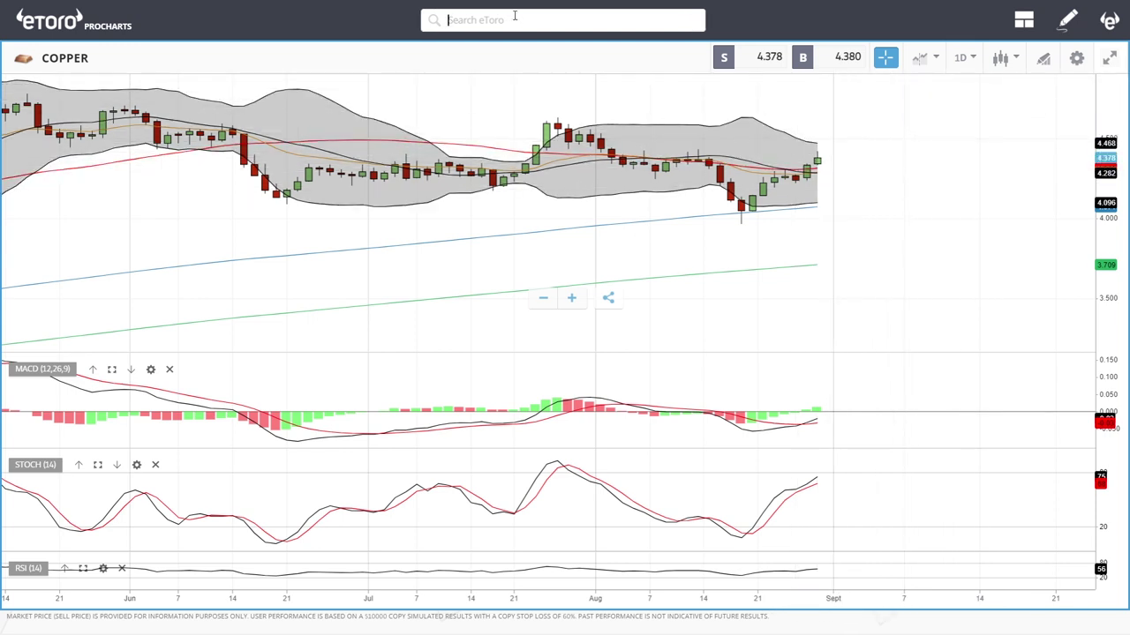
Load the GOLD chart and zoom out so it spans March through August
text(l)
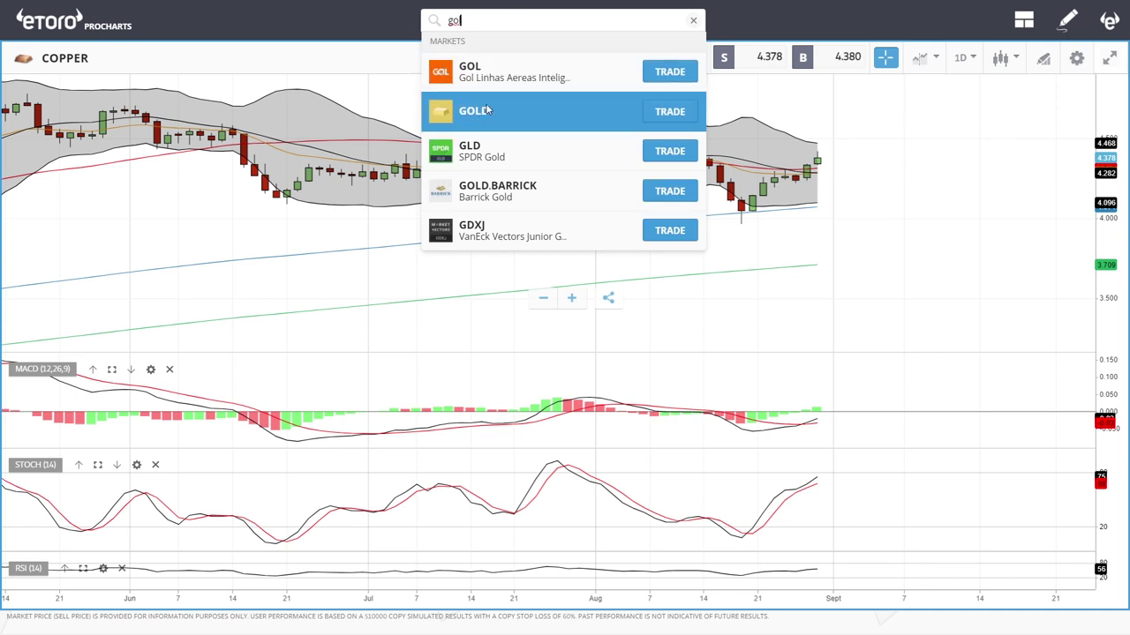
key(Return)
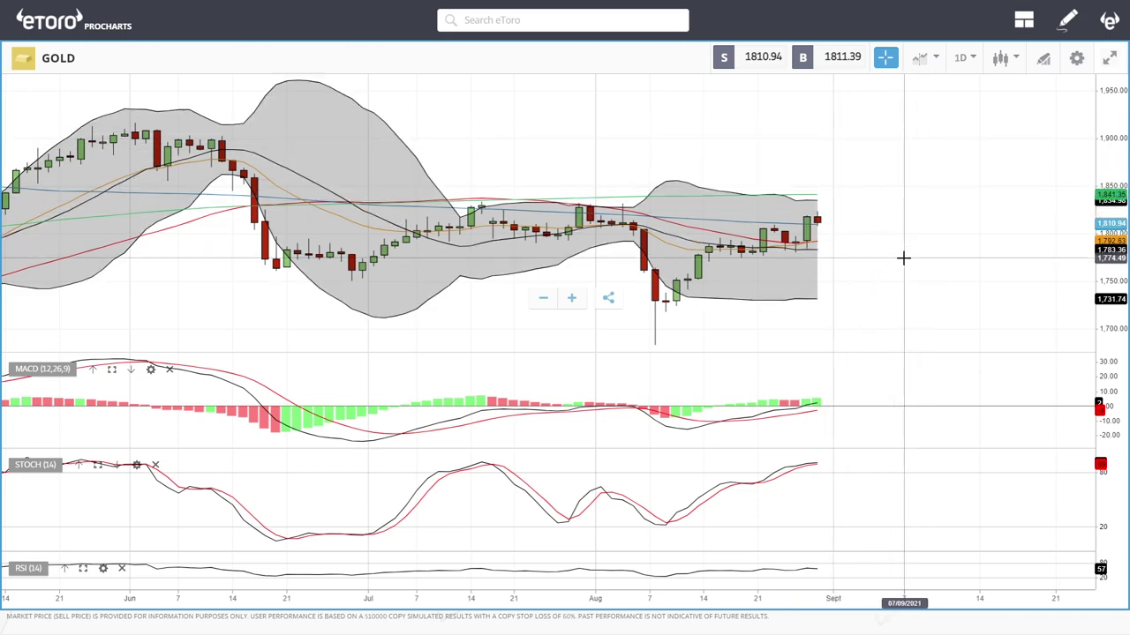
scroll(903, 257, down, 4)
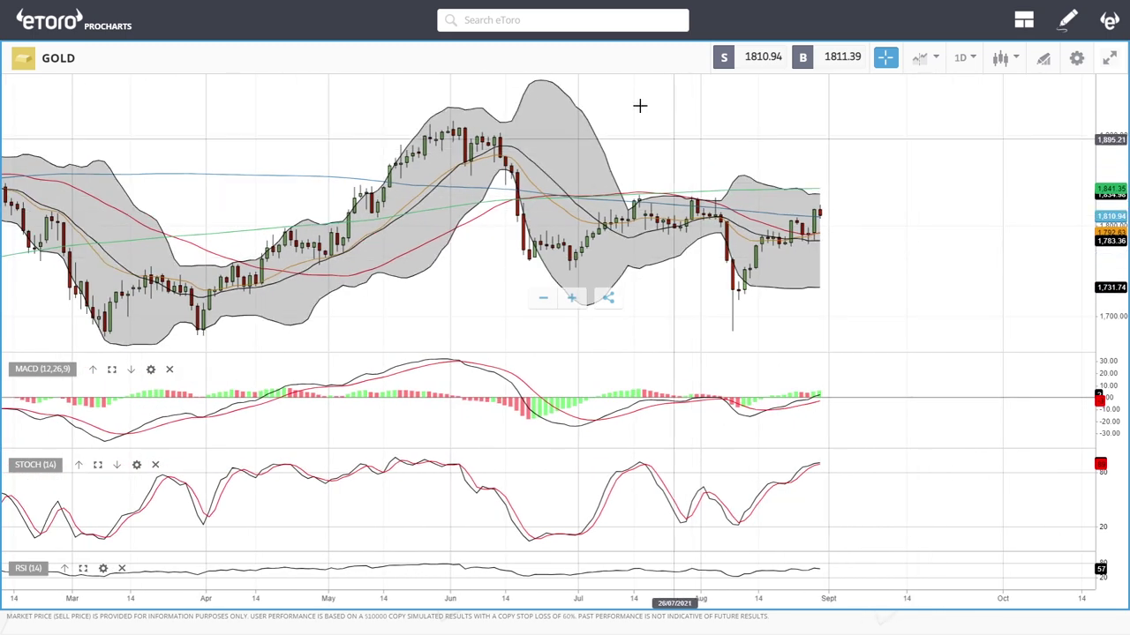
Search 'si', load SILVER, and zoom from recent candles out to a multi-year span
click(523, 20)
text(sil)
click(565, 73)
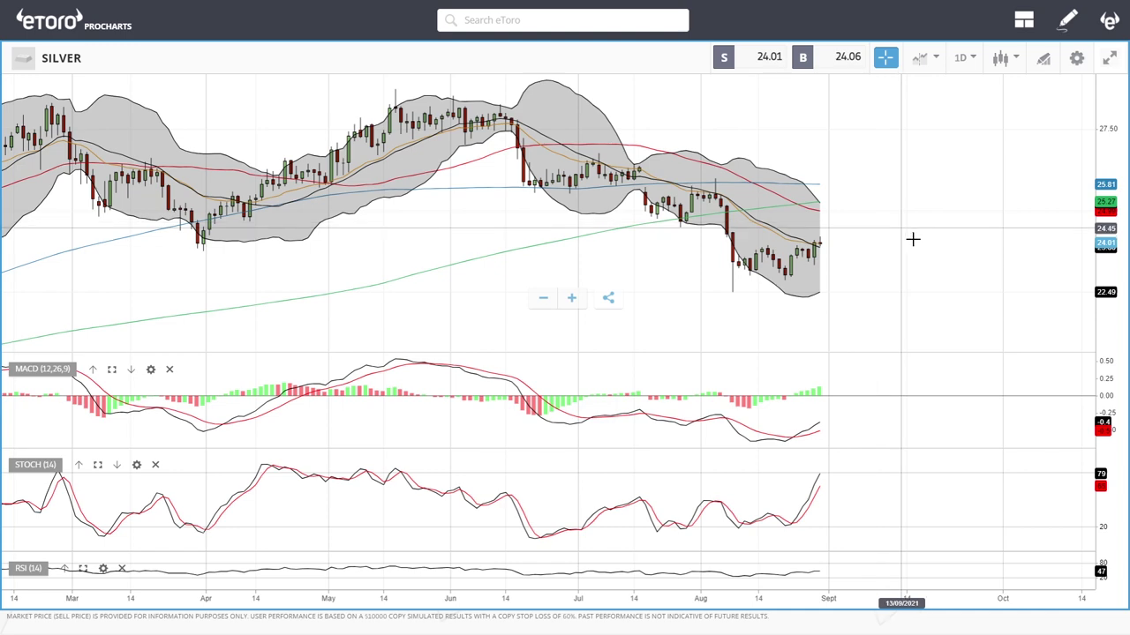
scroll(913, 240, up, 4)
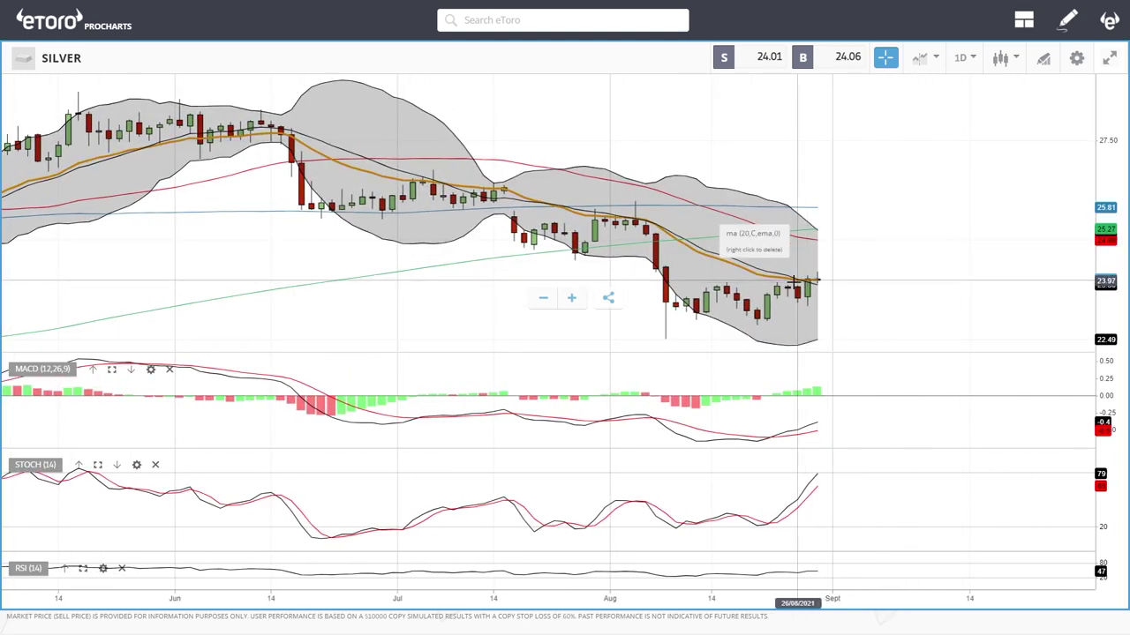
scroll(865, 292, up, 3)
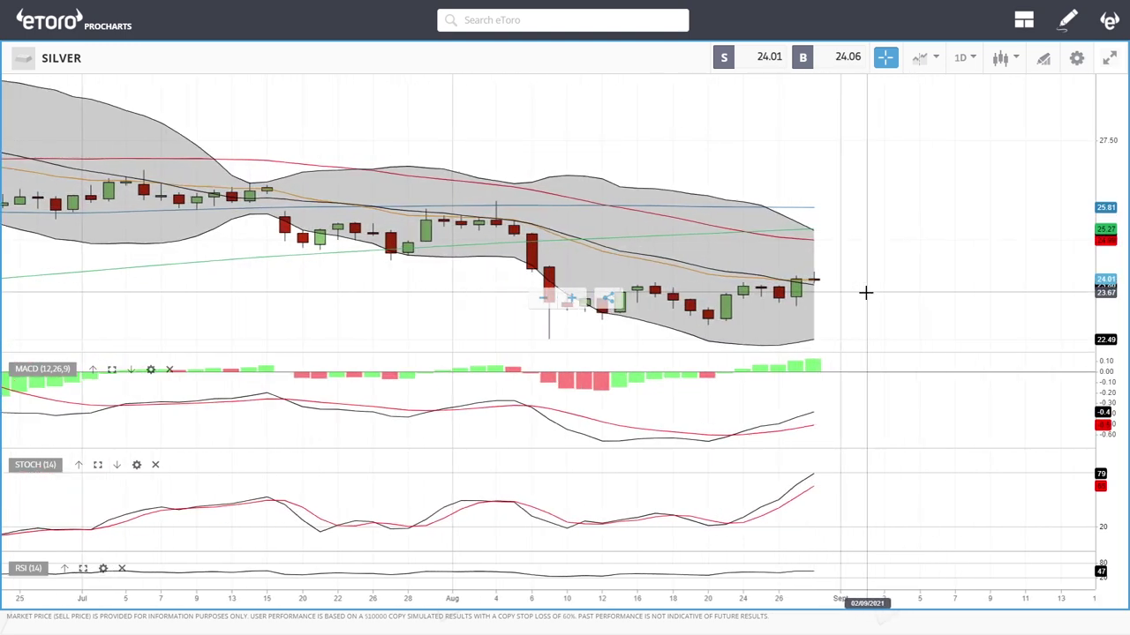
scroll(942, 268, down, 3)
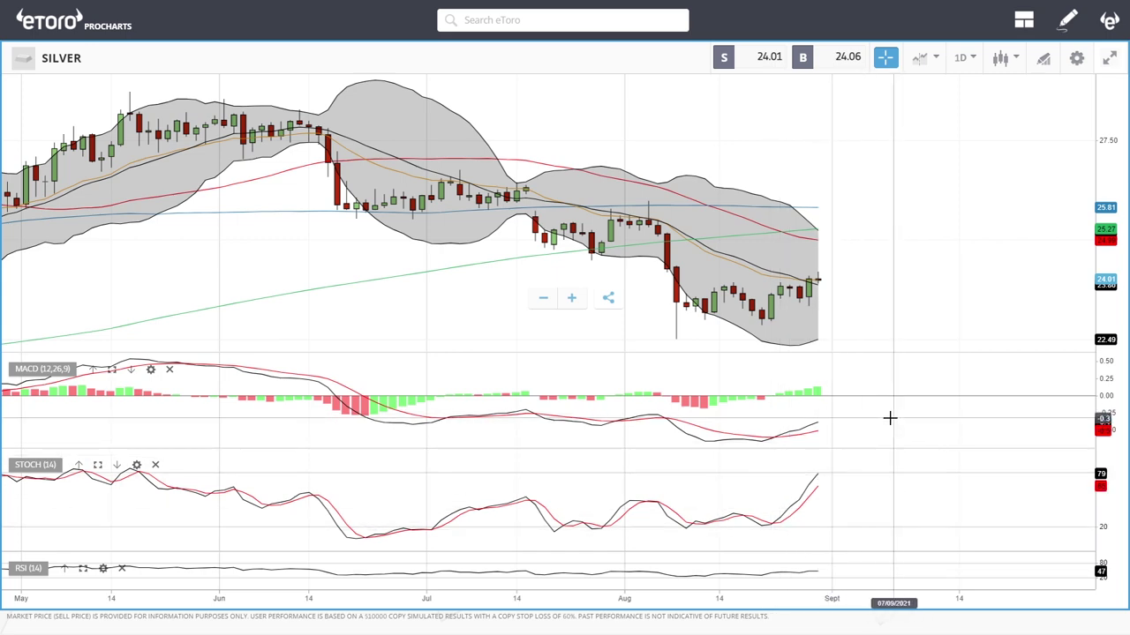
scroll(873, 301, down, 3)
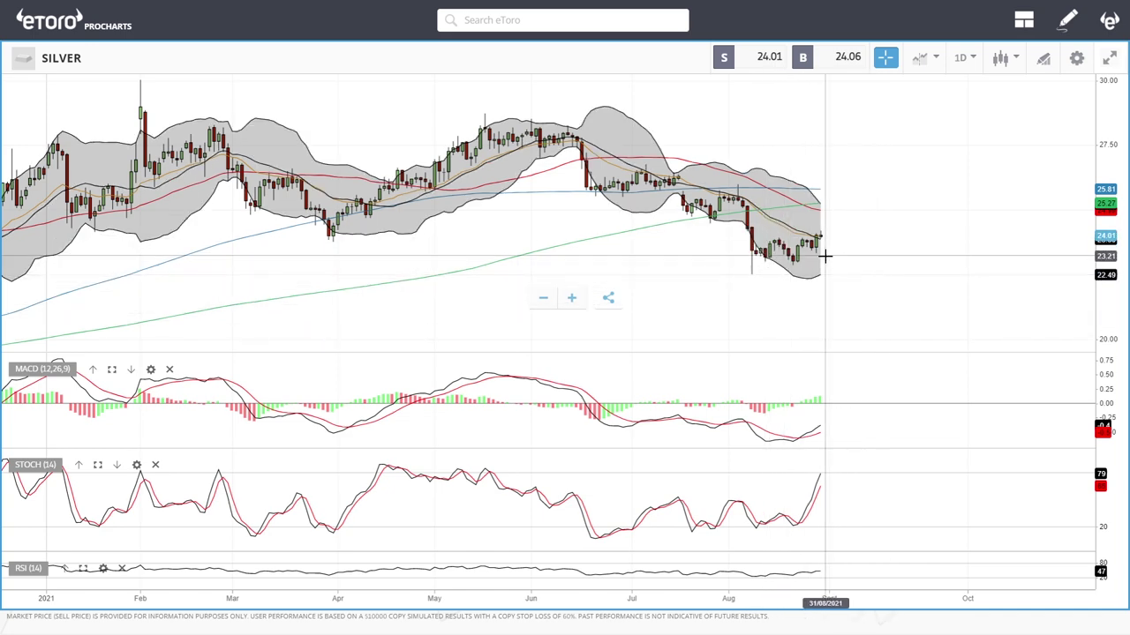
scroll(824, 254, down, 3)
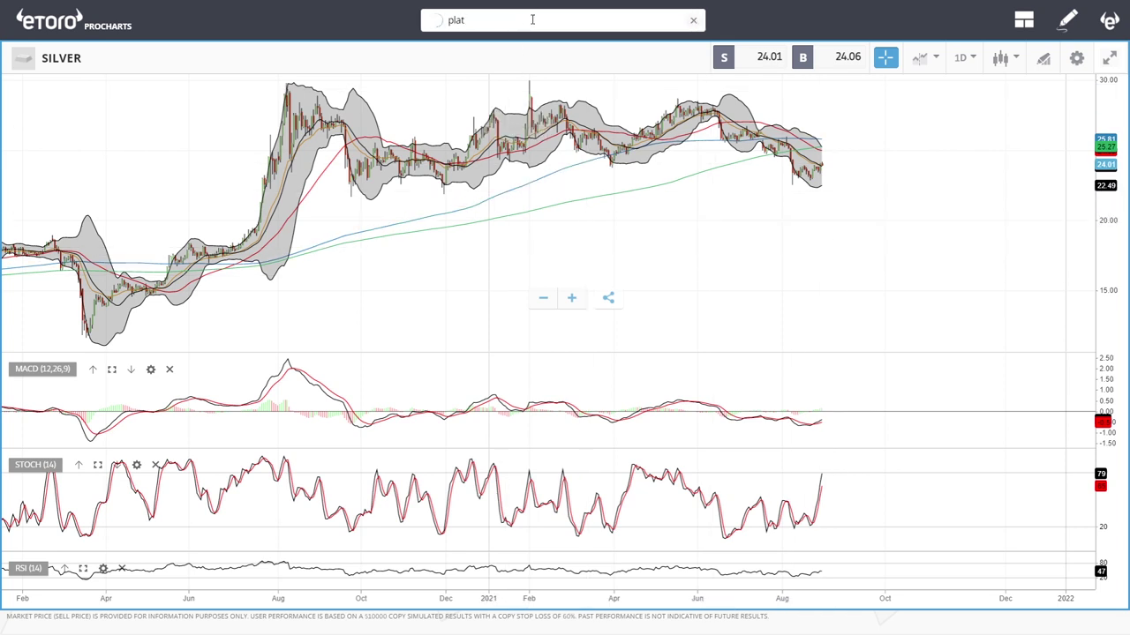
Load PLATINUM from the matches and zoom from recent months out to November 2020 onward
click(530, 151)
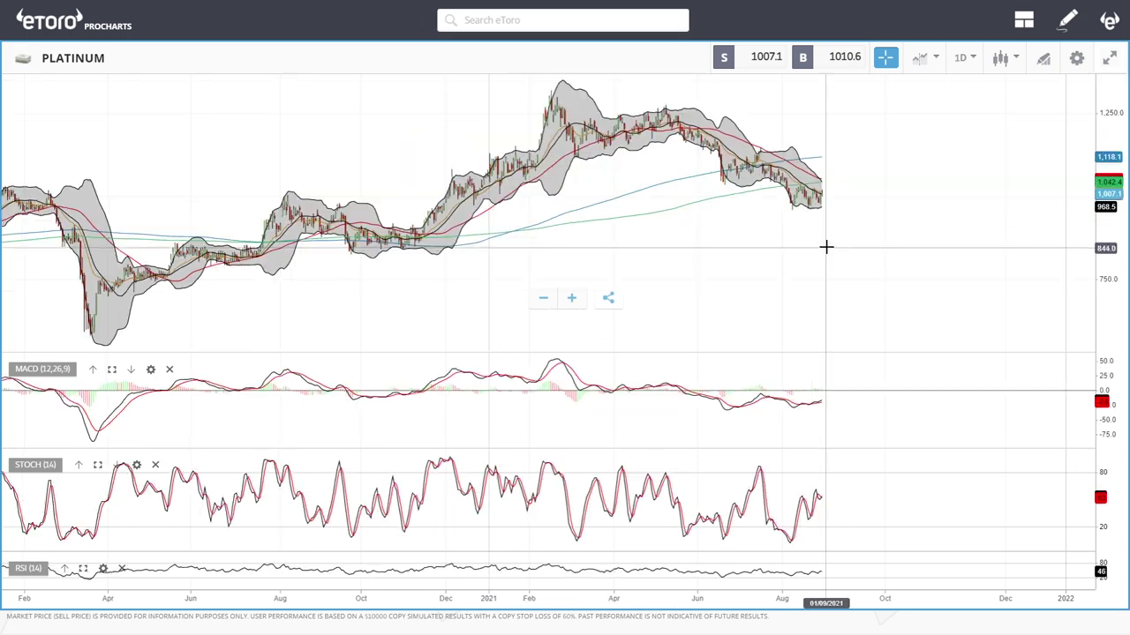
scroll(855, 254, up, 3)
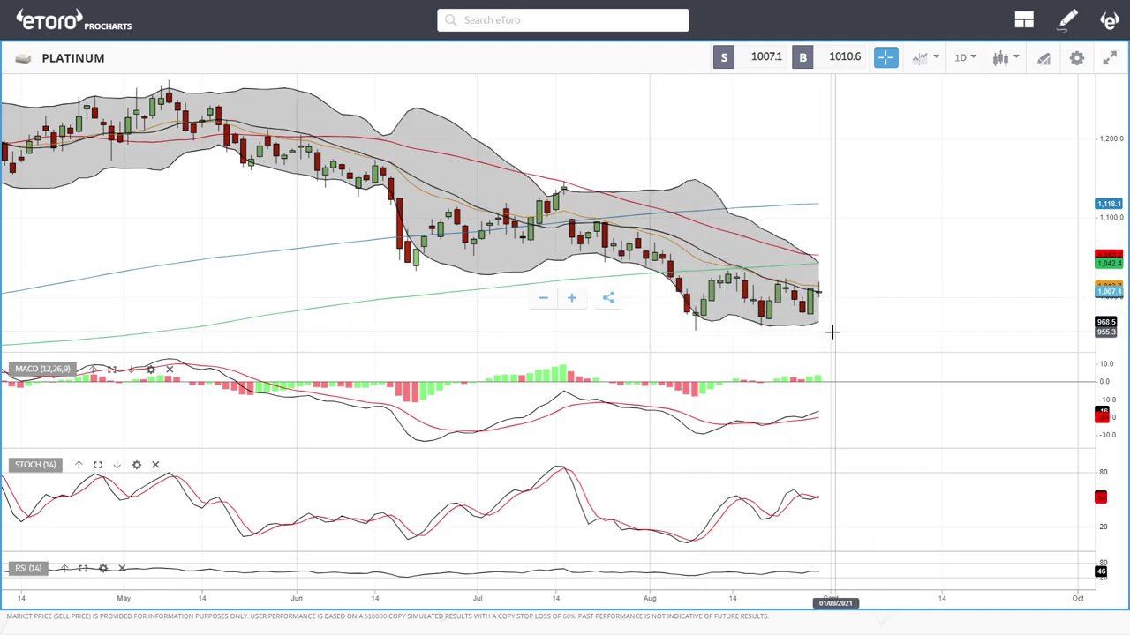
click(542, 297)
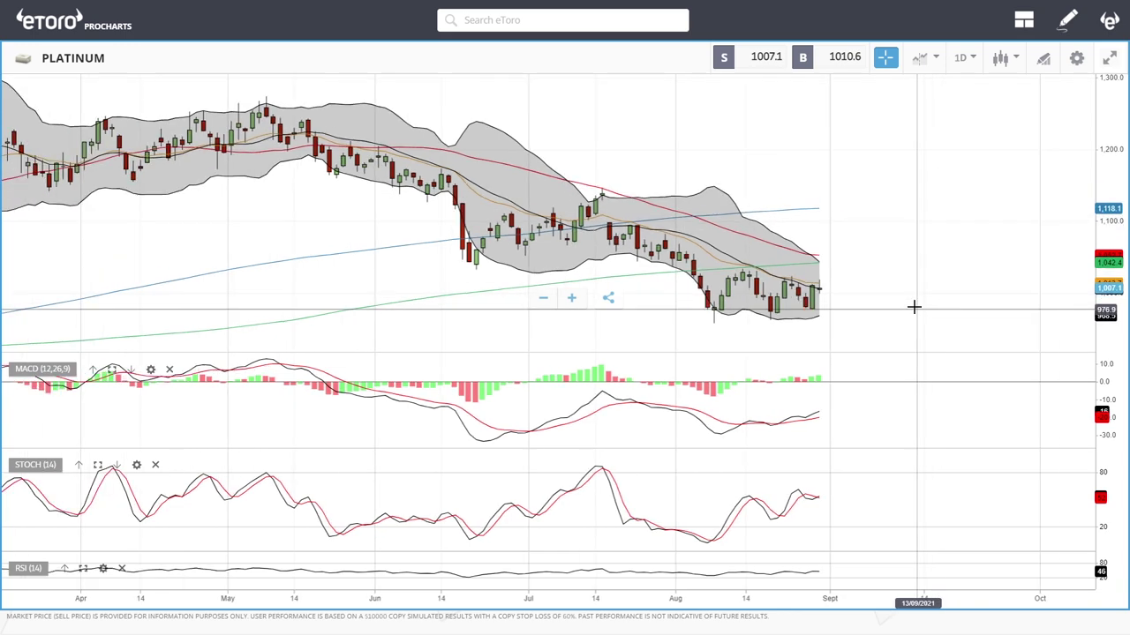
scroll(914, 306, down, 3)
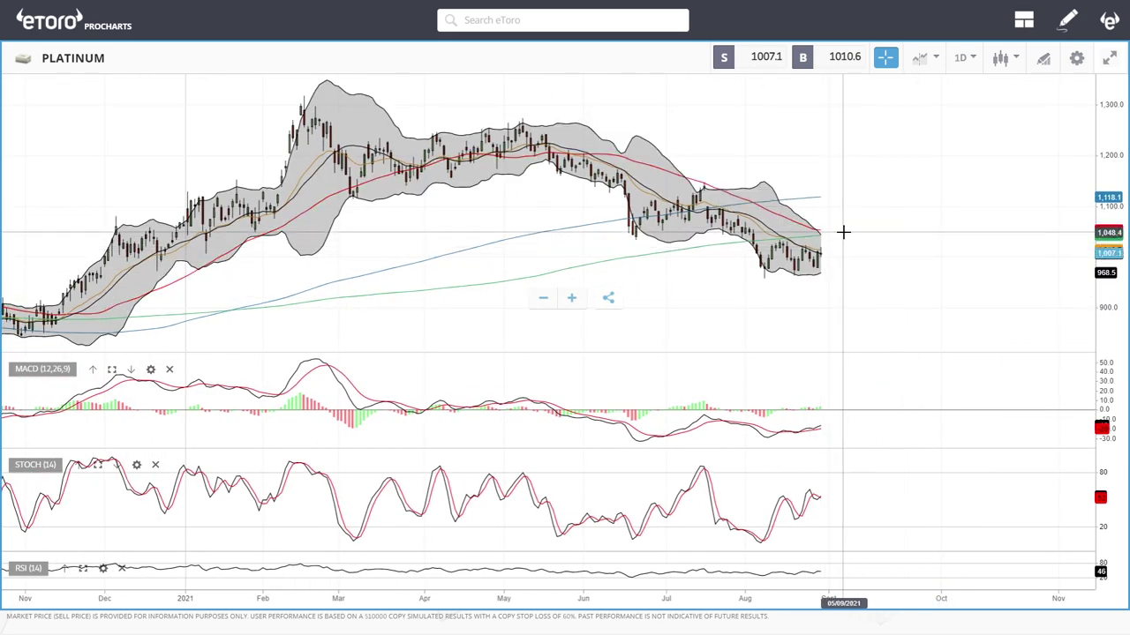
scroll(851, 239, down, 3)
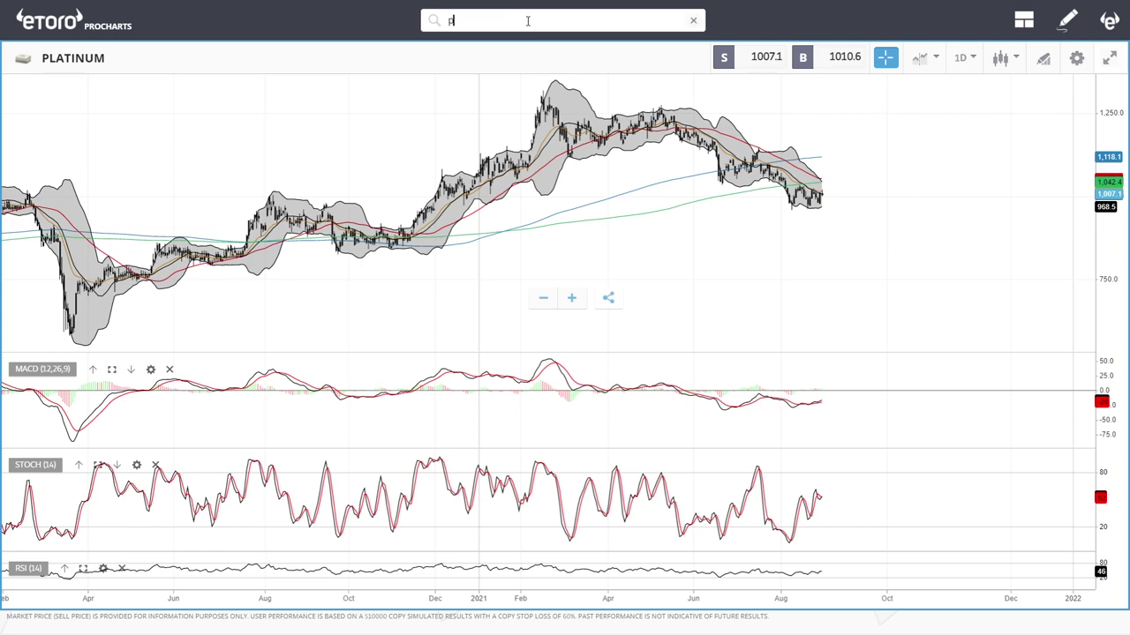
Complete the 'pall' search, load PALLADIUM, and zoom in, then out to its history since 2020
text(all)
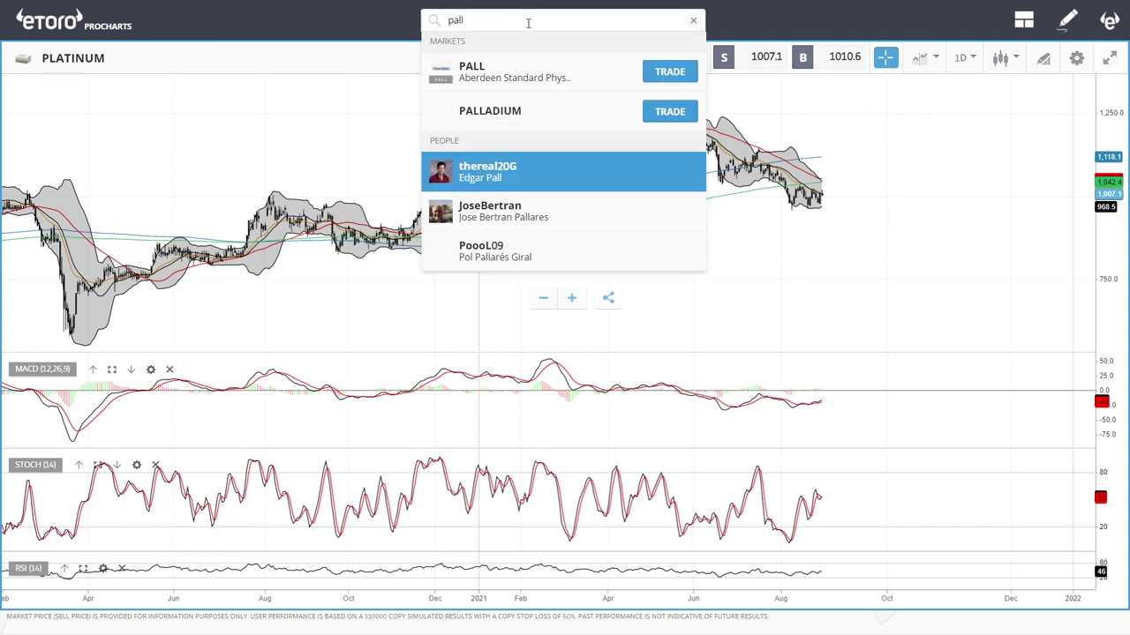
click(507, 120)
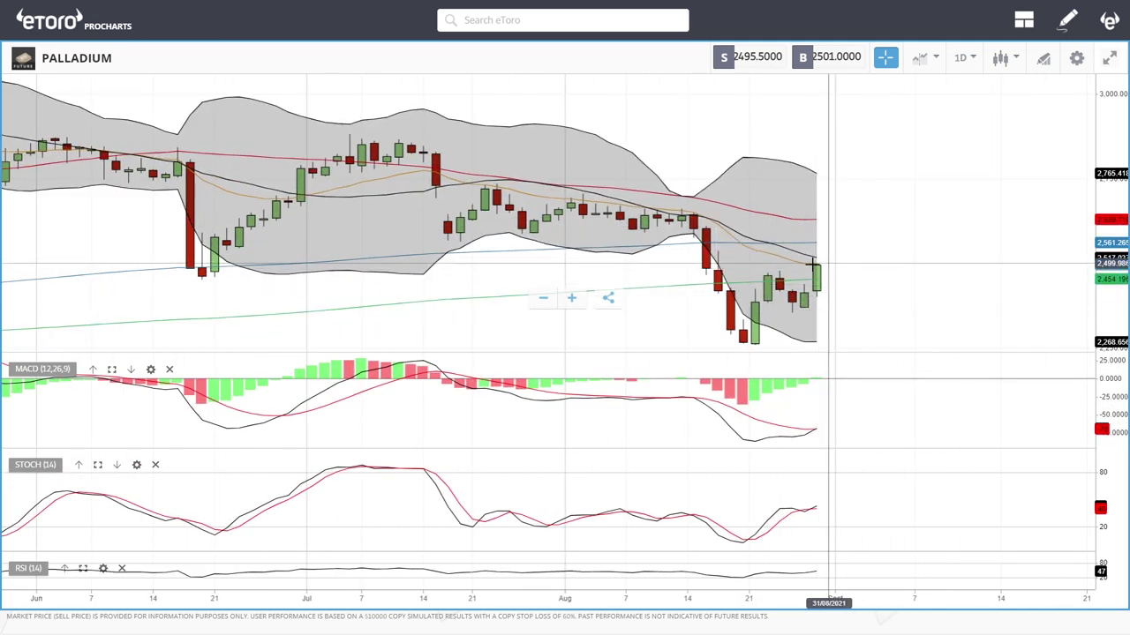
scroll(898, 275, down, 3)
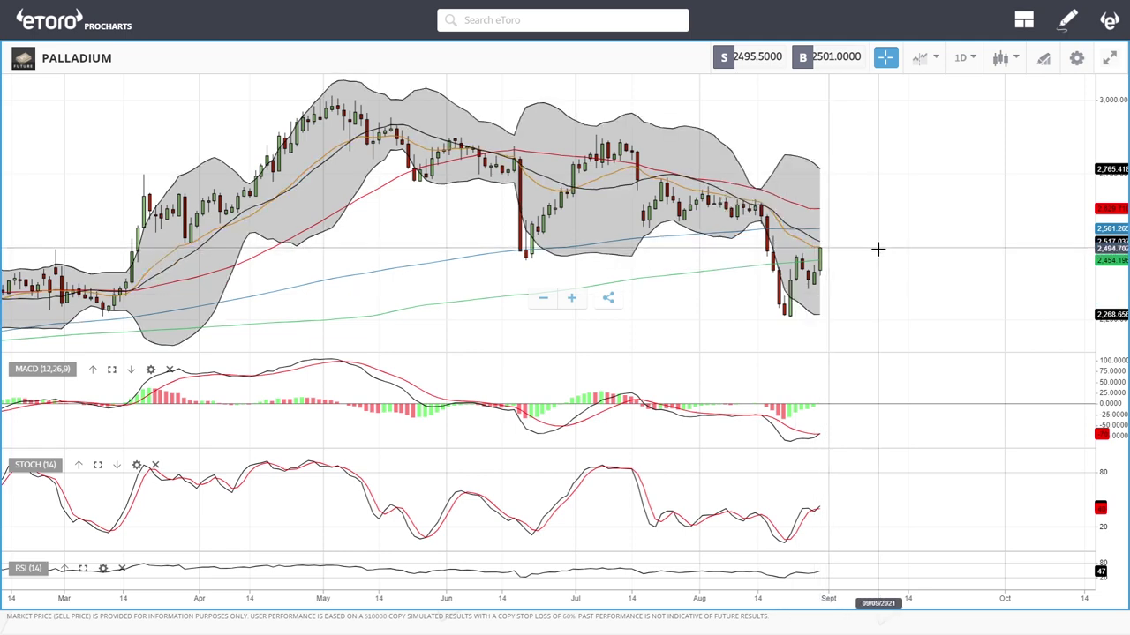
scroll(821, 268, up, 3)
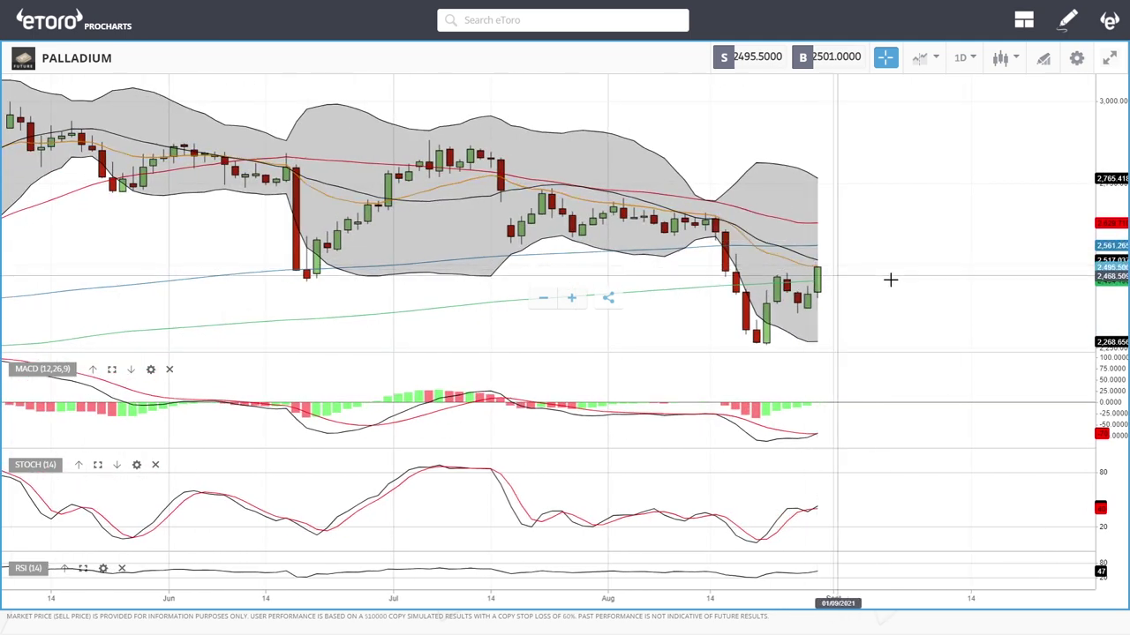
scroll(888, 277, up, 3)
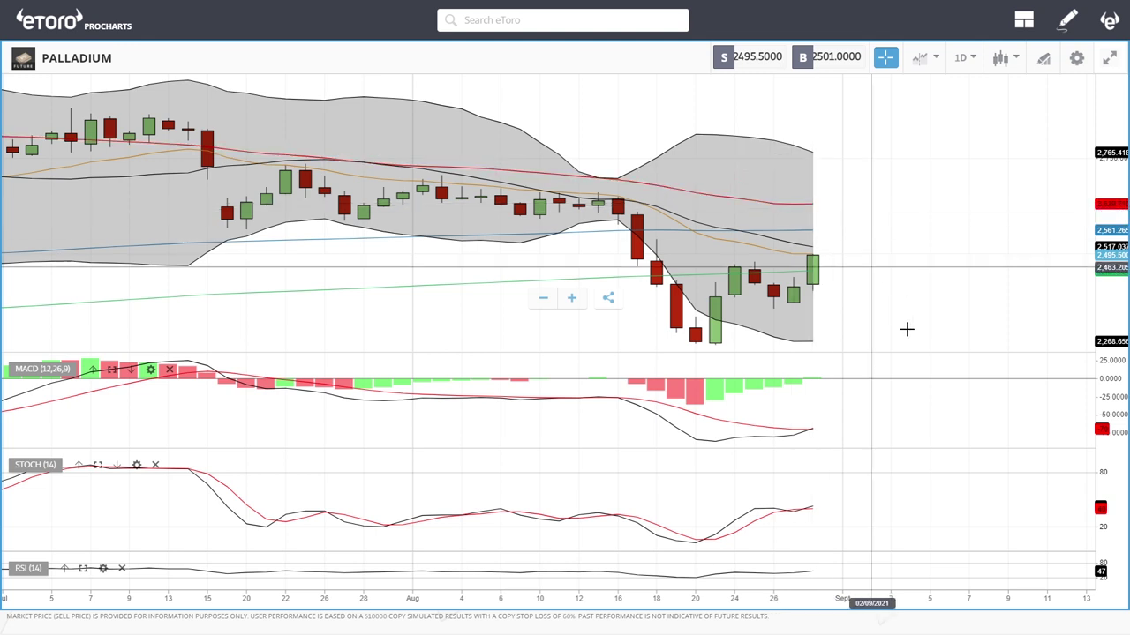
scroll(905, 327, down, 5)
scroll(767, 340, down, 5)
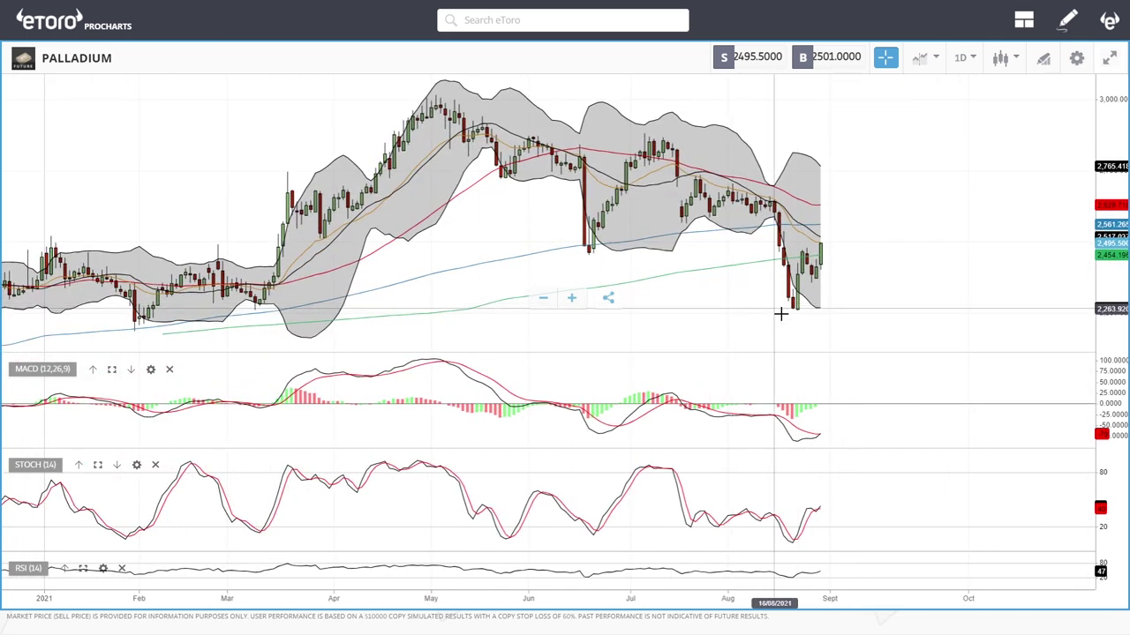
scroll(794, 322, down, 5)
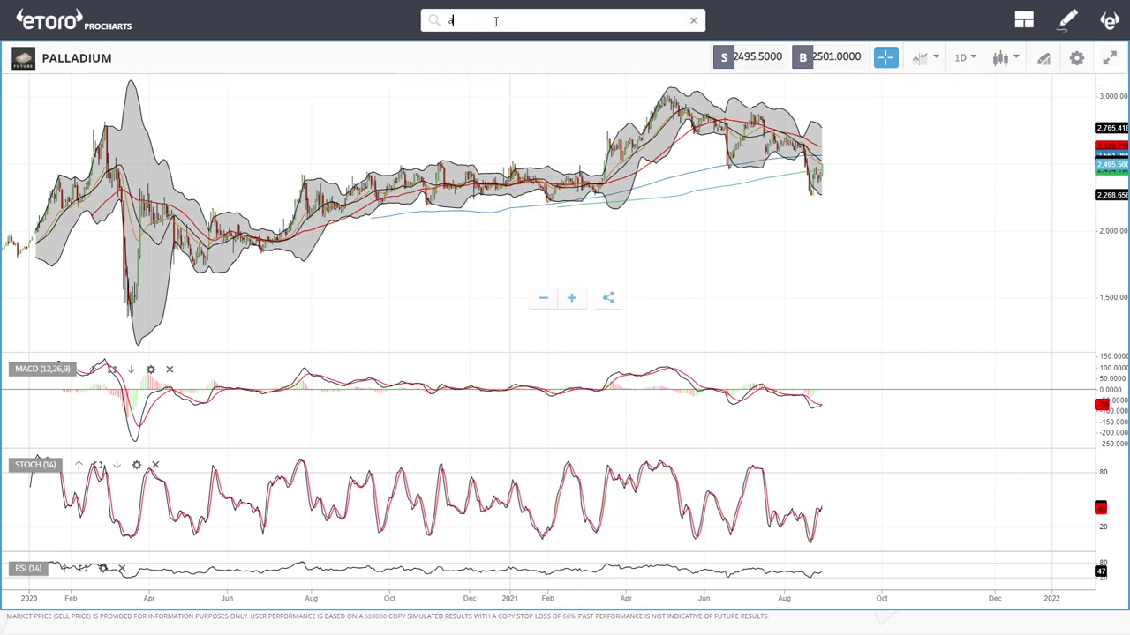
Load ALUMINUM and zoom in, then back out to September 2020 through August 2021
click(486, 74)
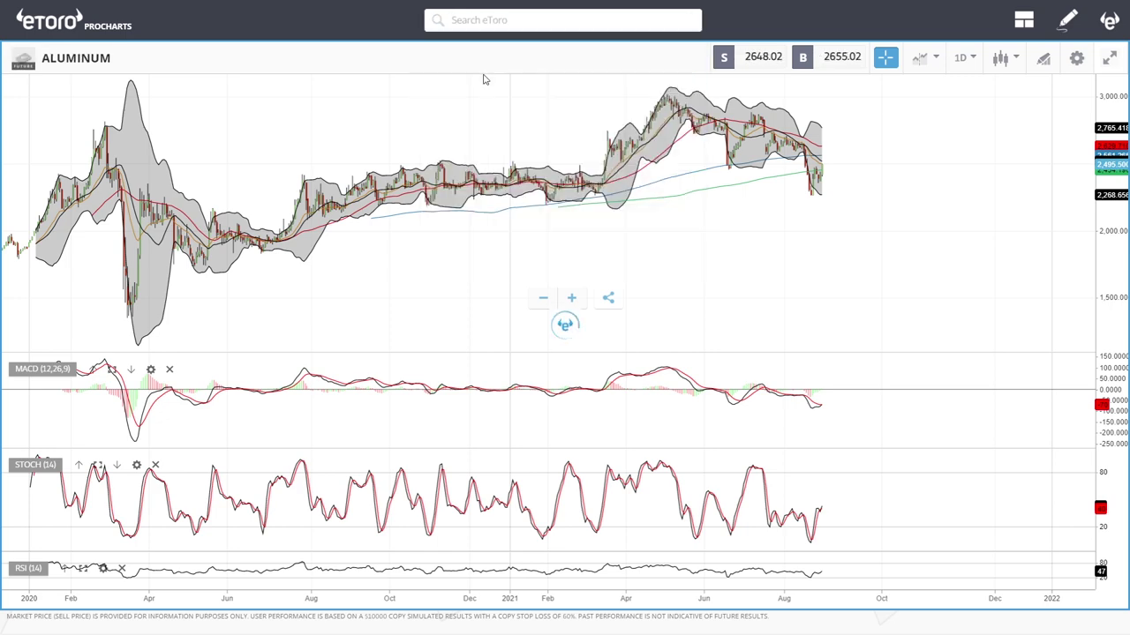
scroll(904, 201, up, 5)
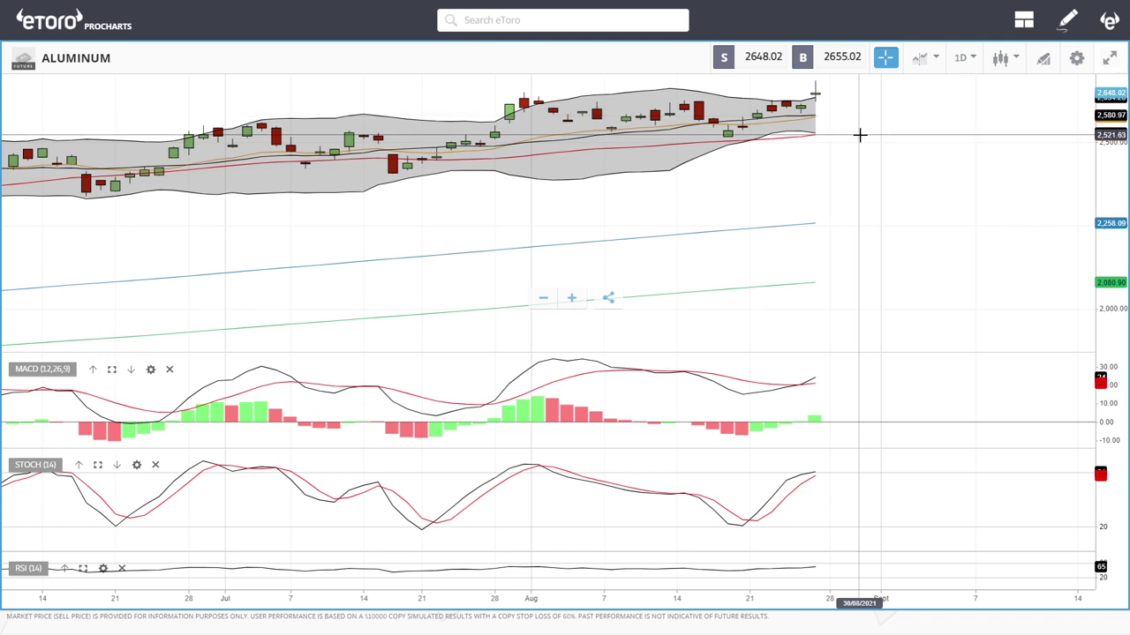
scroll(855, 174, down, 5)
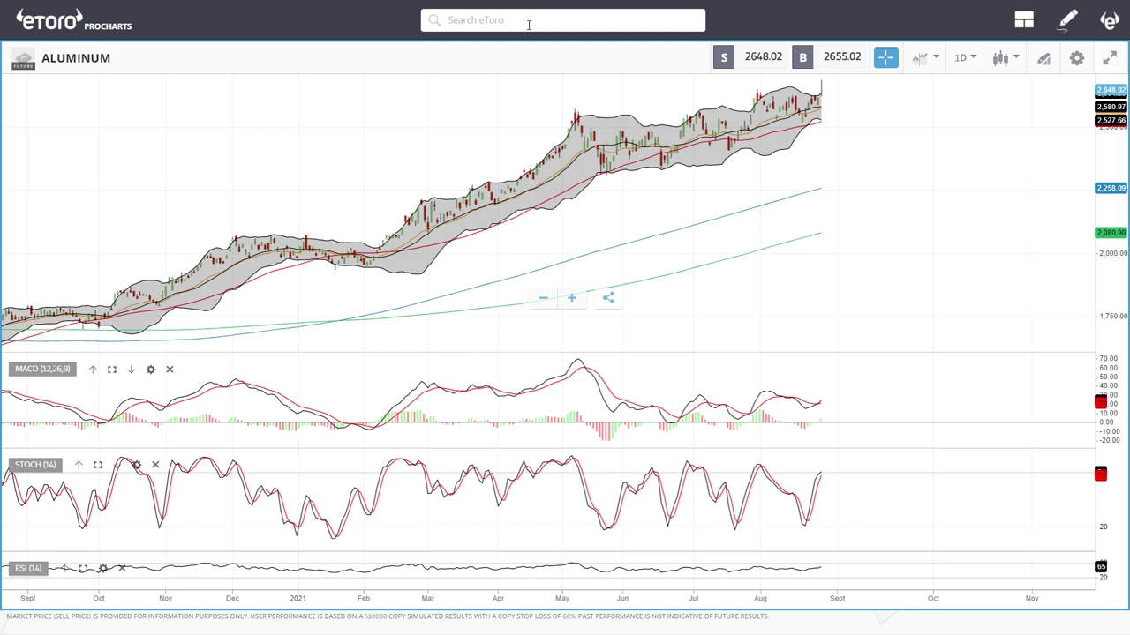
Open the NICKEL daily chart from the 'nick' search, zooming in and back out to February–August 2021
text(ick)
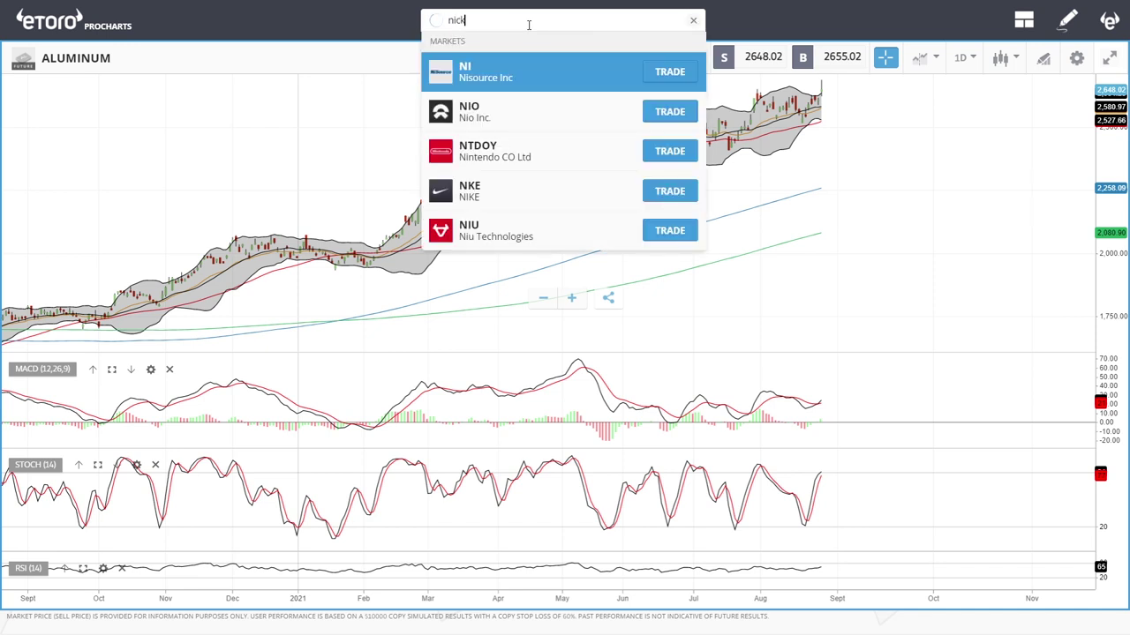
click(507, 104)
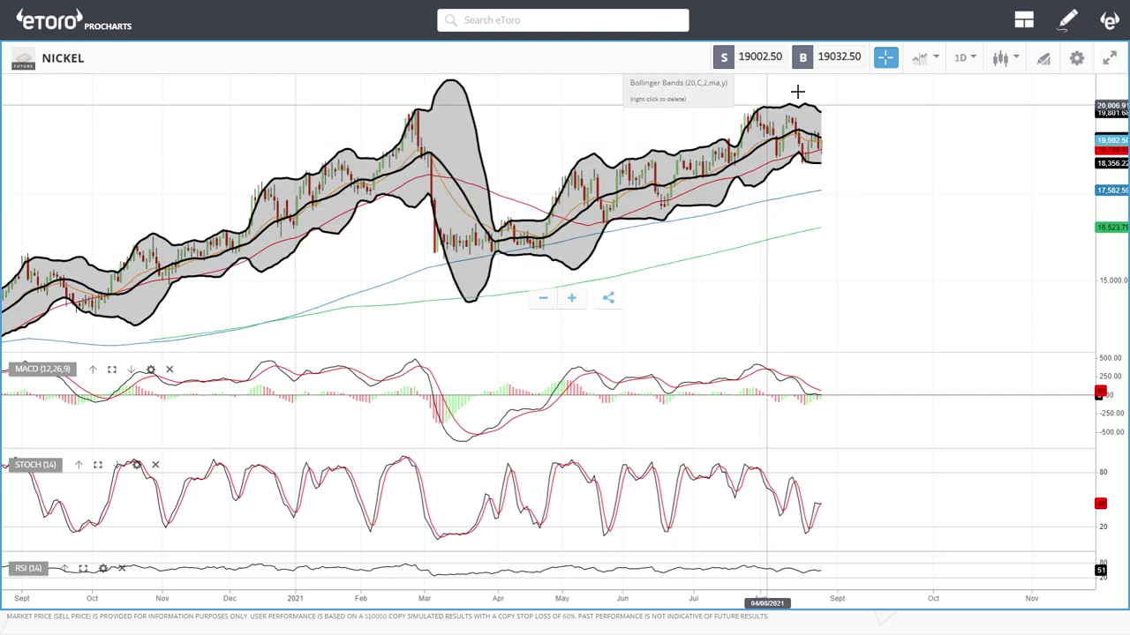
scroll(865, 158, up, 5)
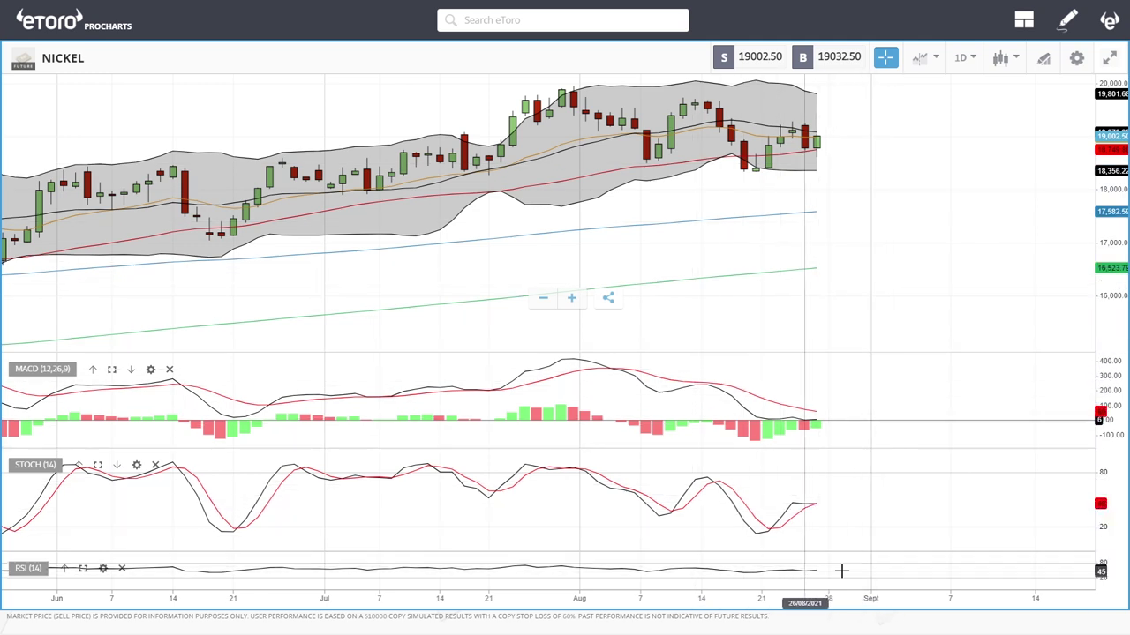
scroll(896, 165, down, 5)
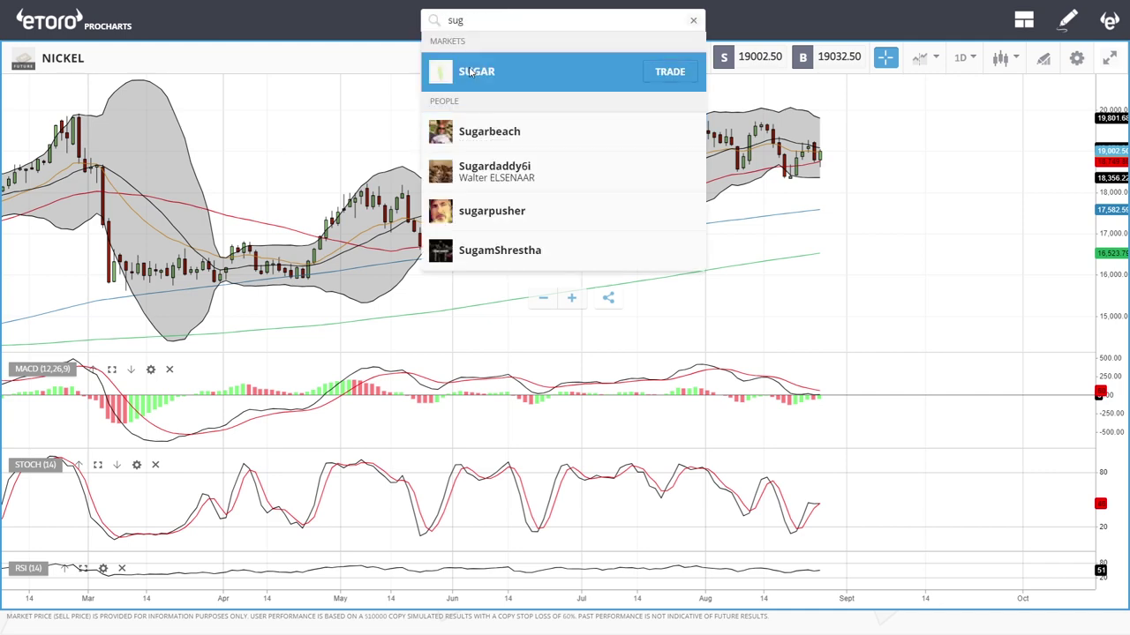
Open the SUGAR daily chart and zoom to show mid-2020 through early September 2021
click(495, 71)
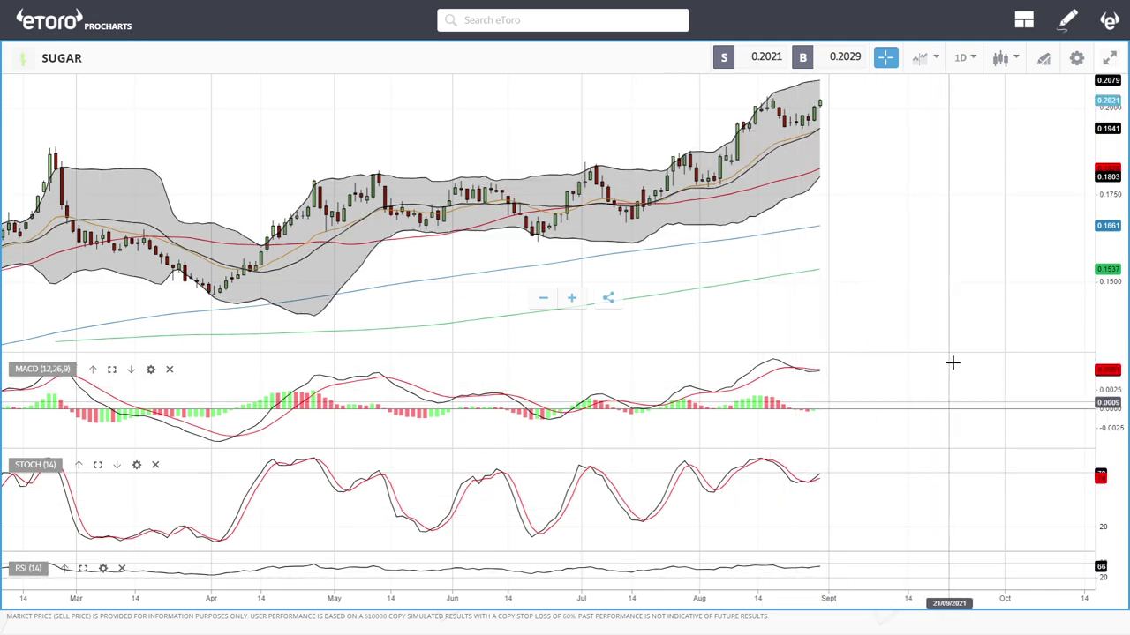
scroll(911, 165, up, 2)
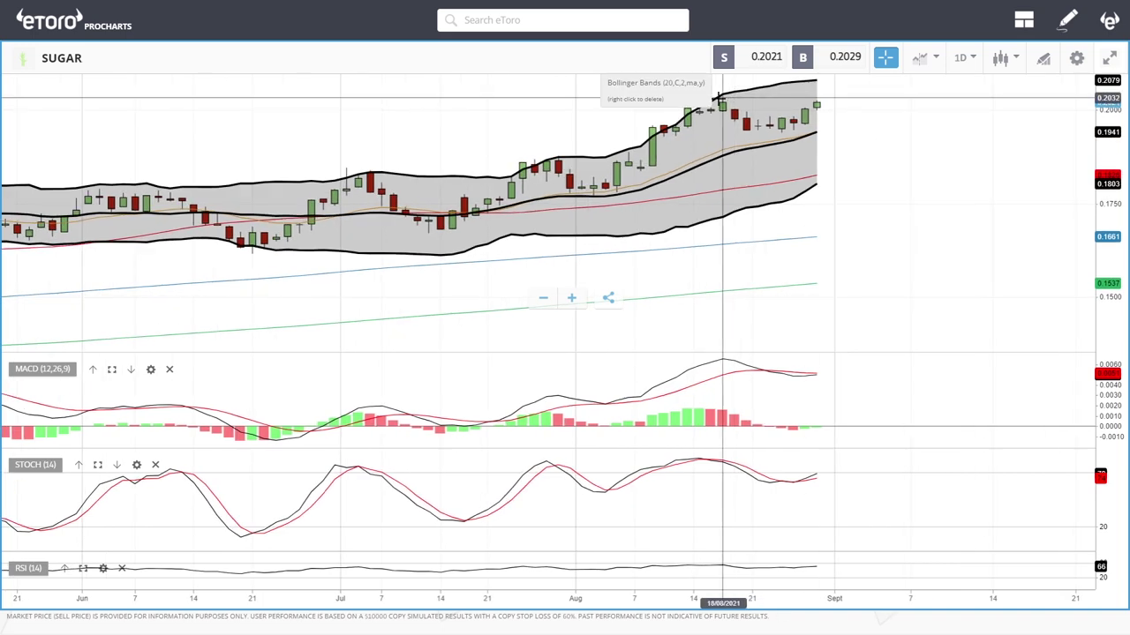
scroll(879, 126, down, 4)
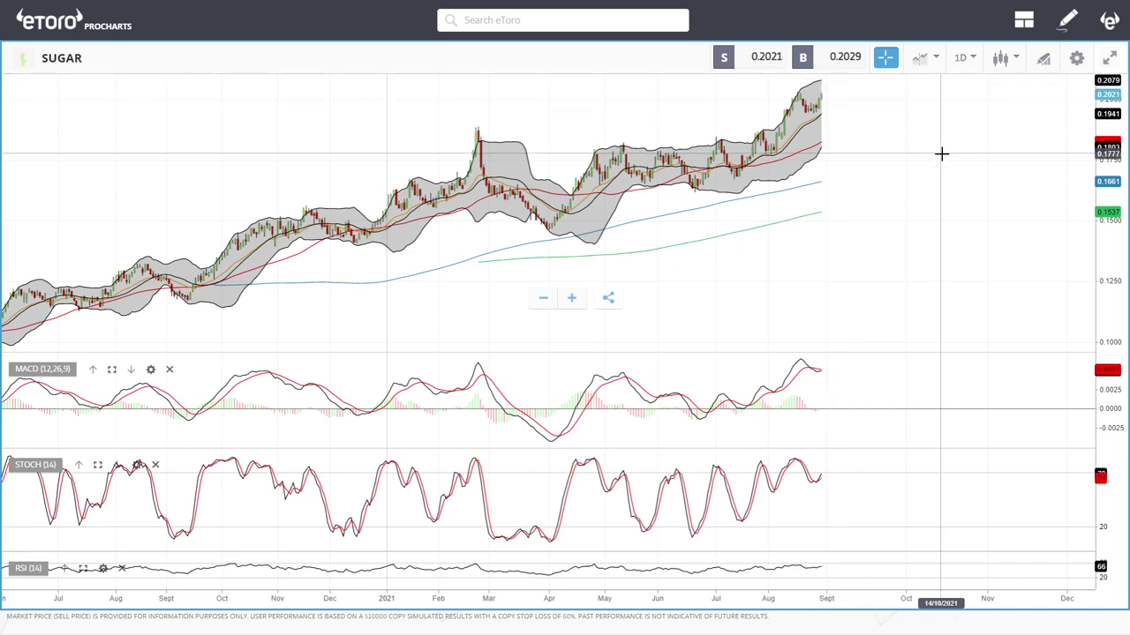
scroll(941, 154, up, 3)
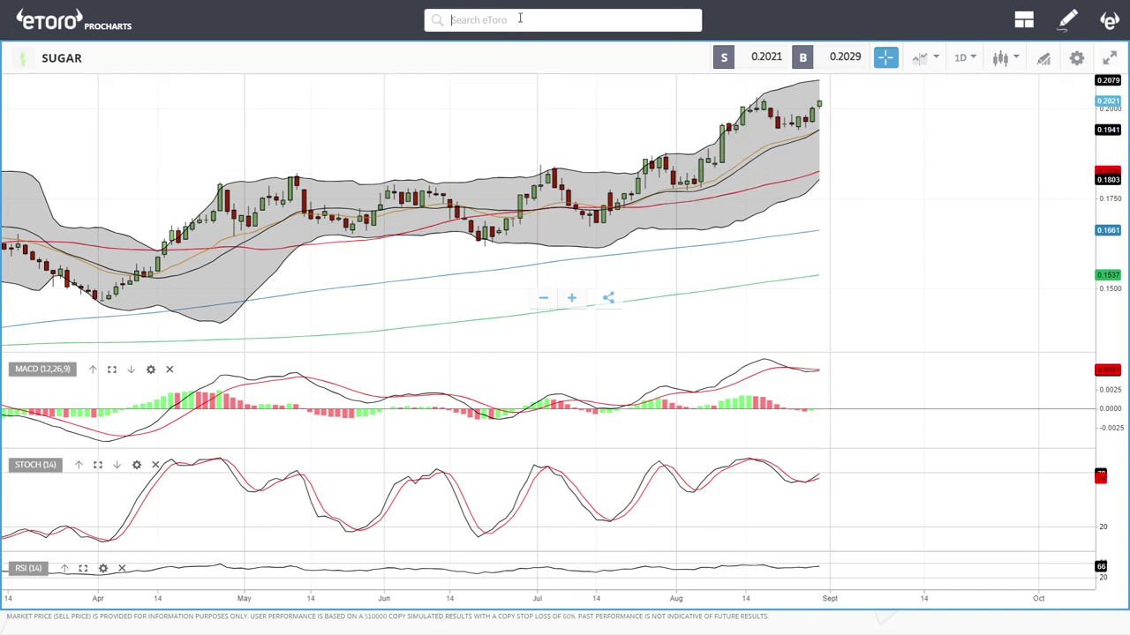
Search 'cott' and open the COTTON daily chart, zooming to late June–August 2021
text(ott)
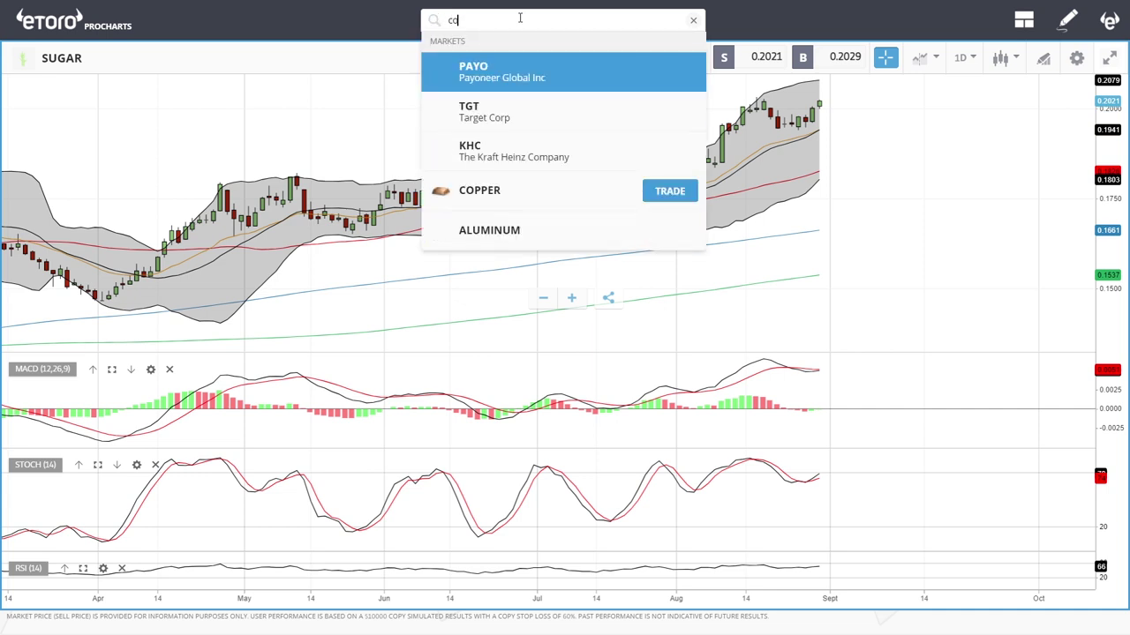
click(492, 89)
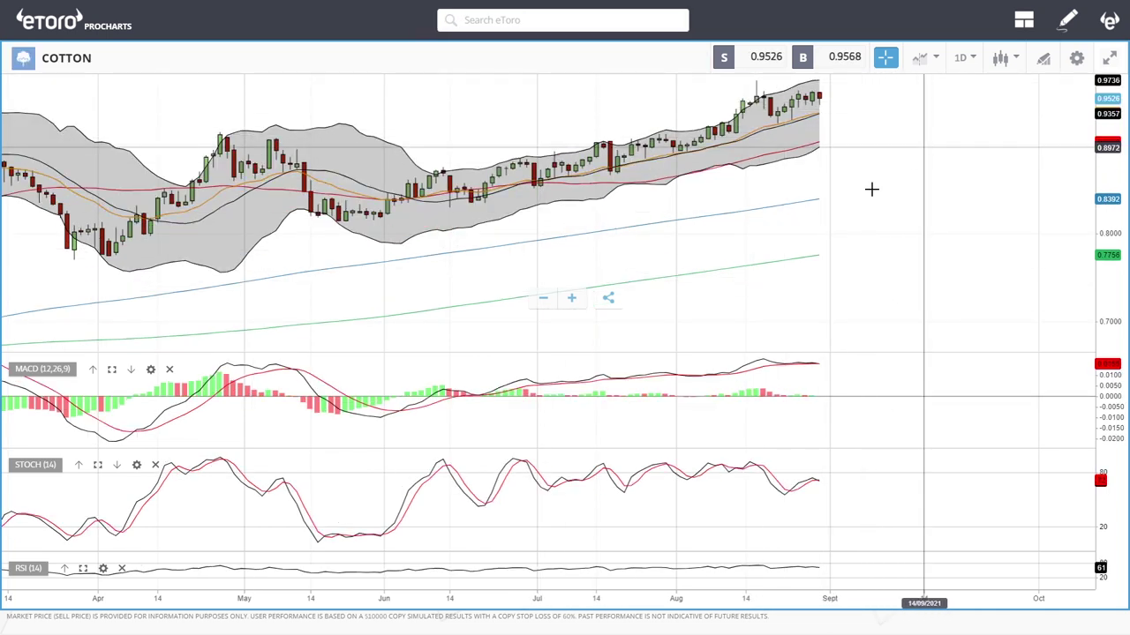
scroll(910, 232, up, 3)
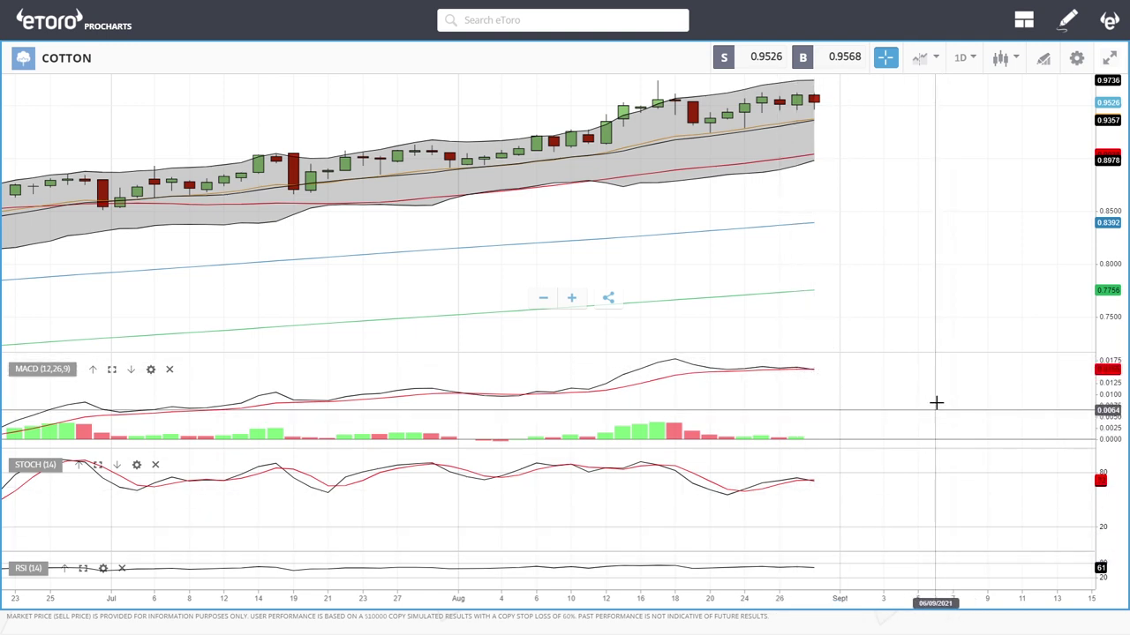
scroll(836, 250, down, 3)
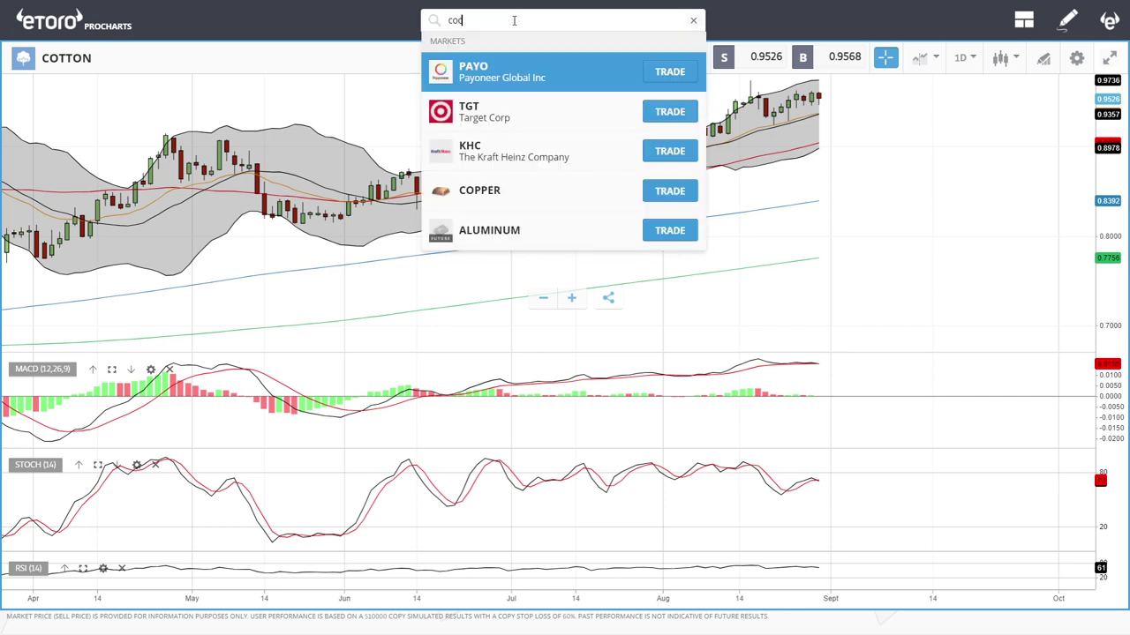
Open the COCOA daily chart, zoom out over its longer history, then back in to February–August 2021
click(494, 189)
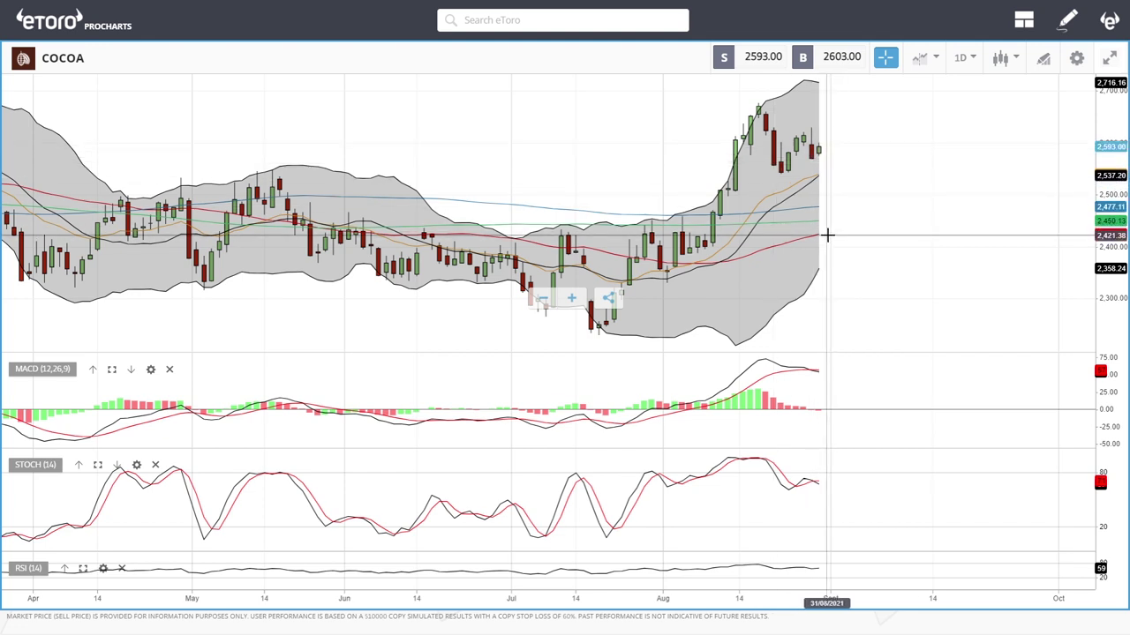
scroll(912, 250, down, 5)
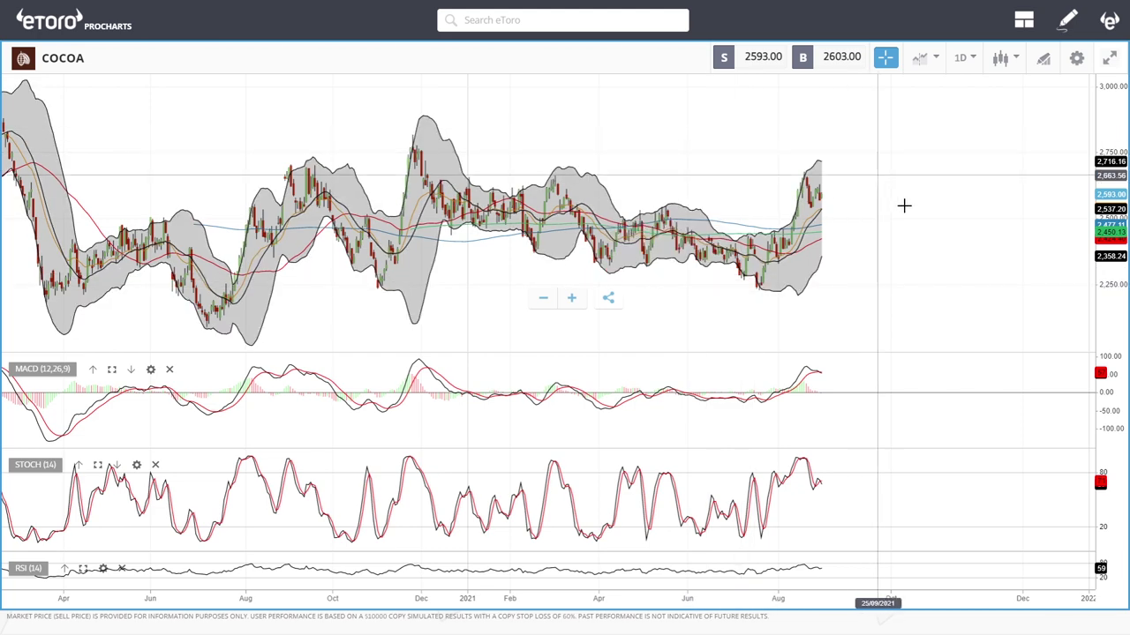
scroll(927, 212, down, 2)
scroll(928, 212, down, 3)
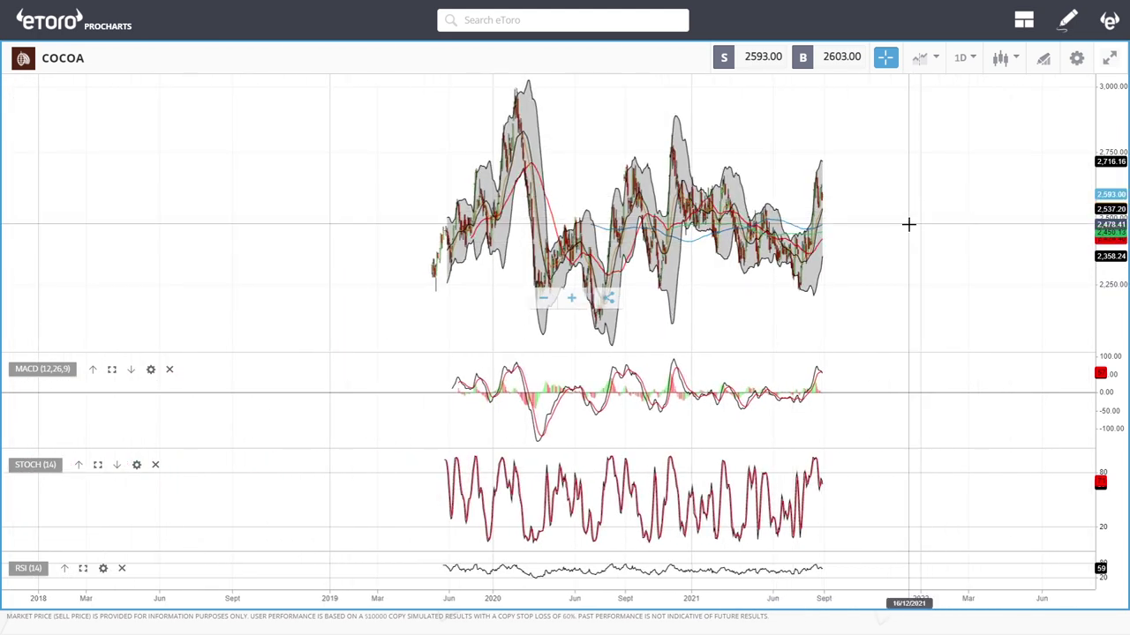
scroll(909, 224, up, 1)
scroll(908, 225, up, 1)
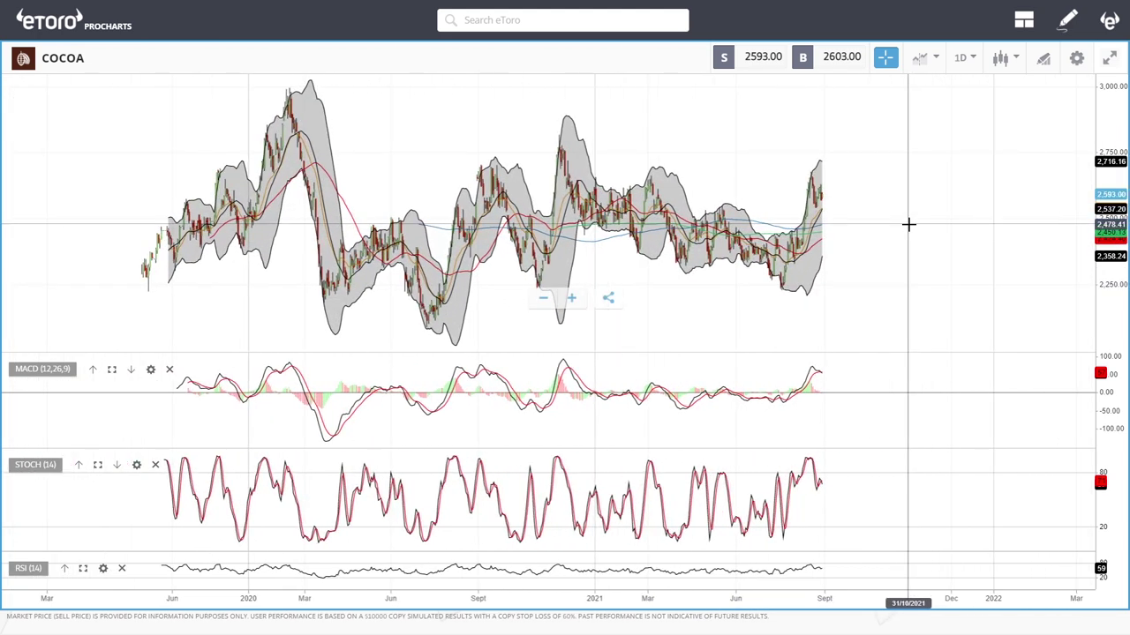
scroll(909, 224, up, 2)
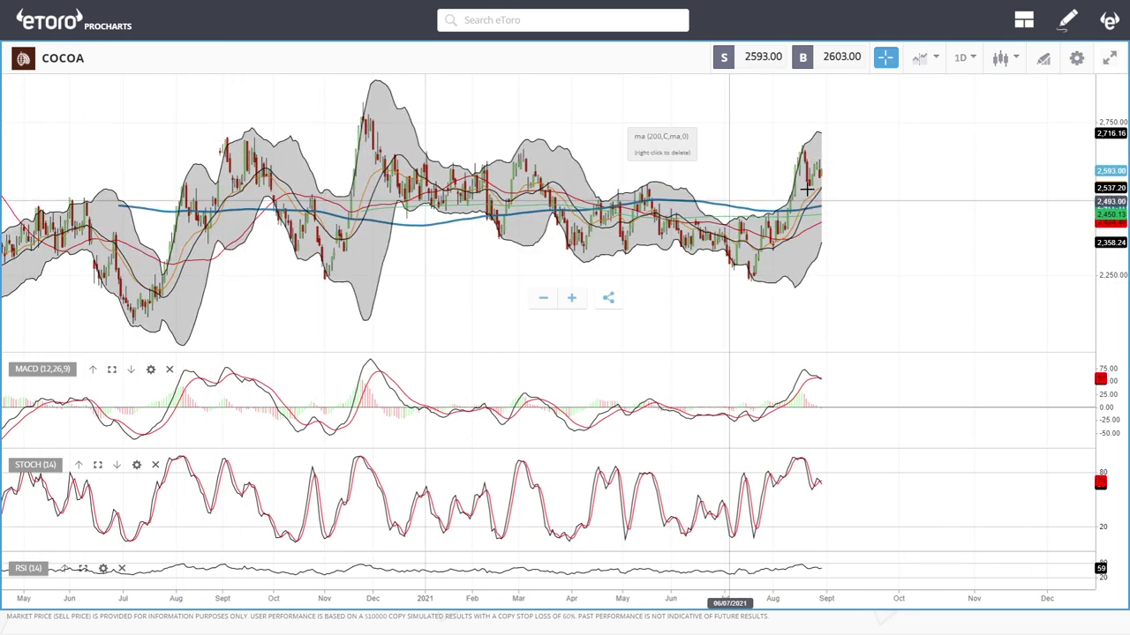
scroll(916, 318, up, 2)
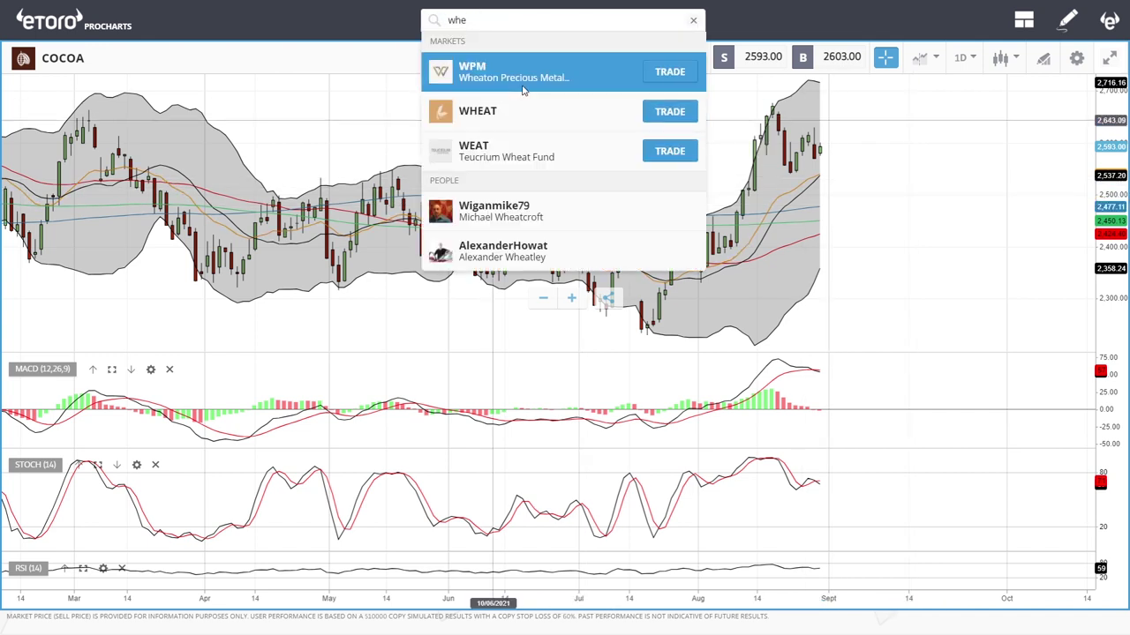
Open the WHEAT daily chart and zoom to roughly March–August 2021
click(499, 110)
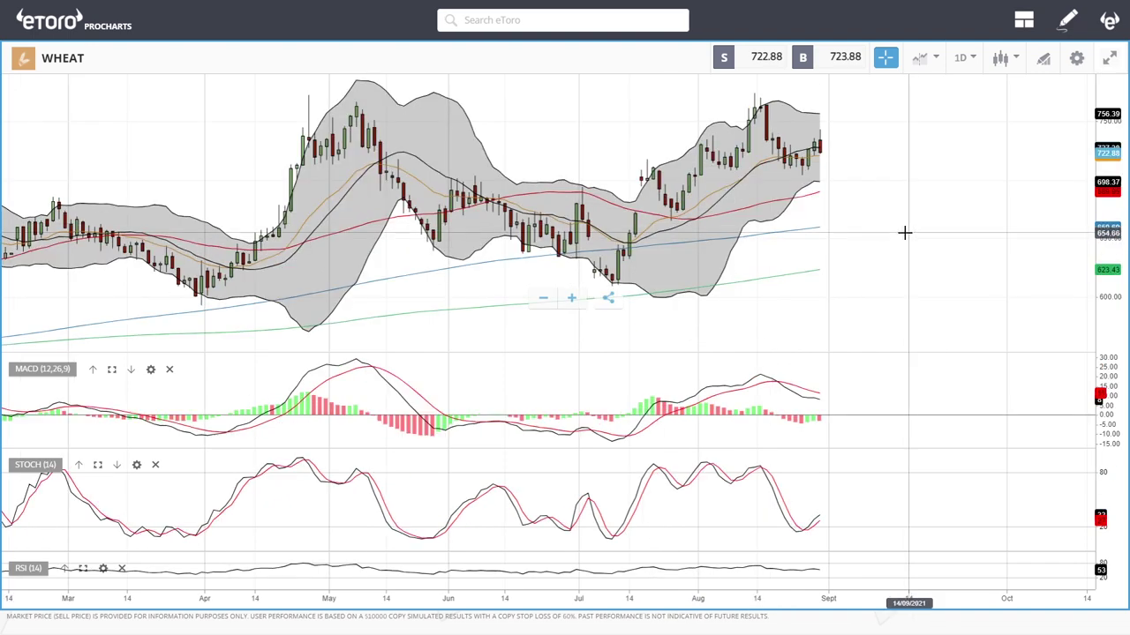
scroll(877, 203, up, 4)
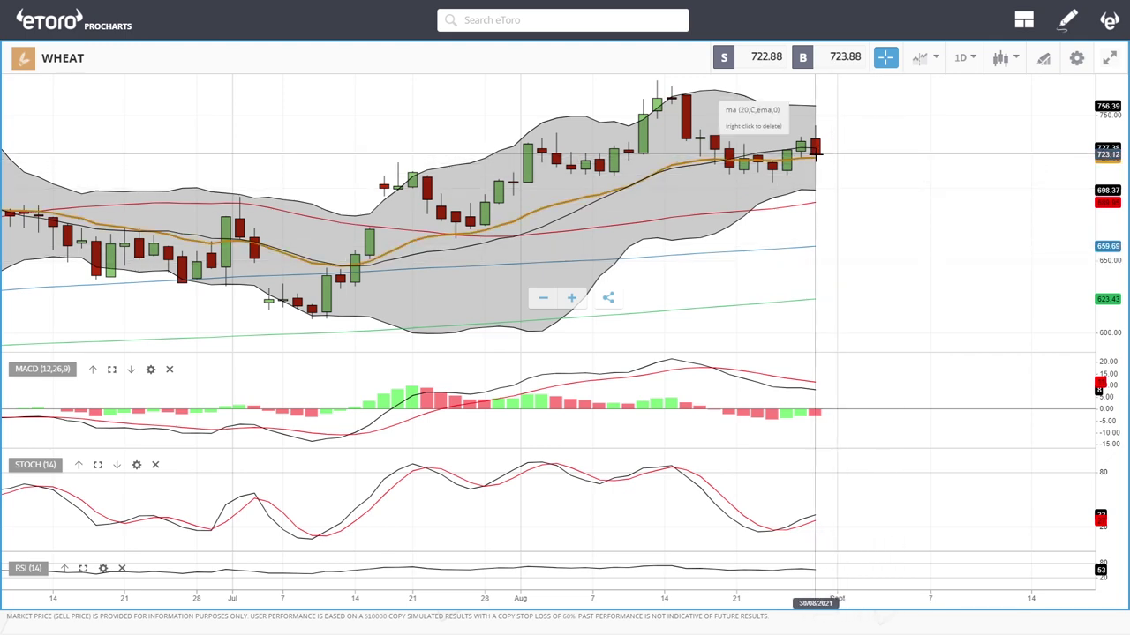
scroll(908, 239, down, 4)
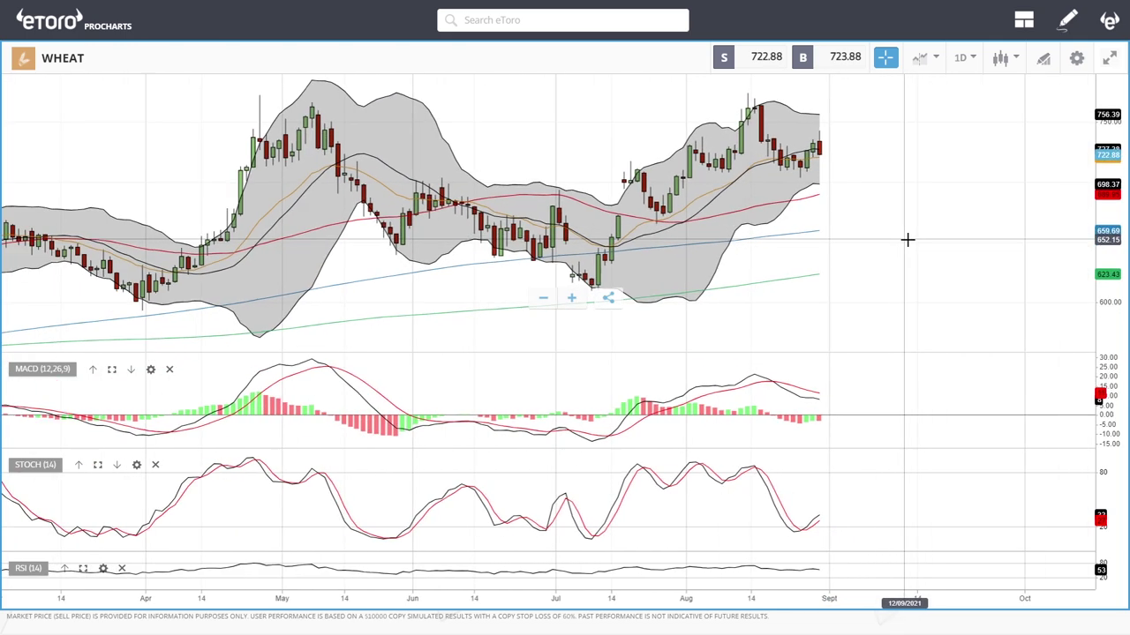